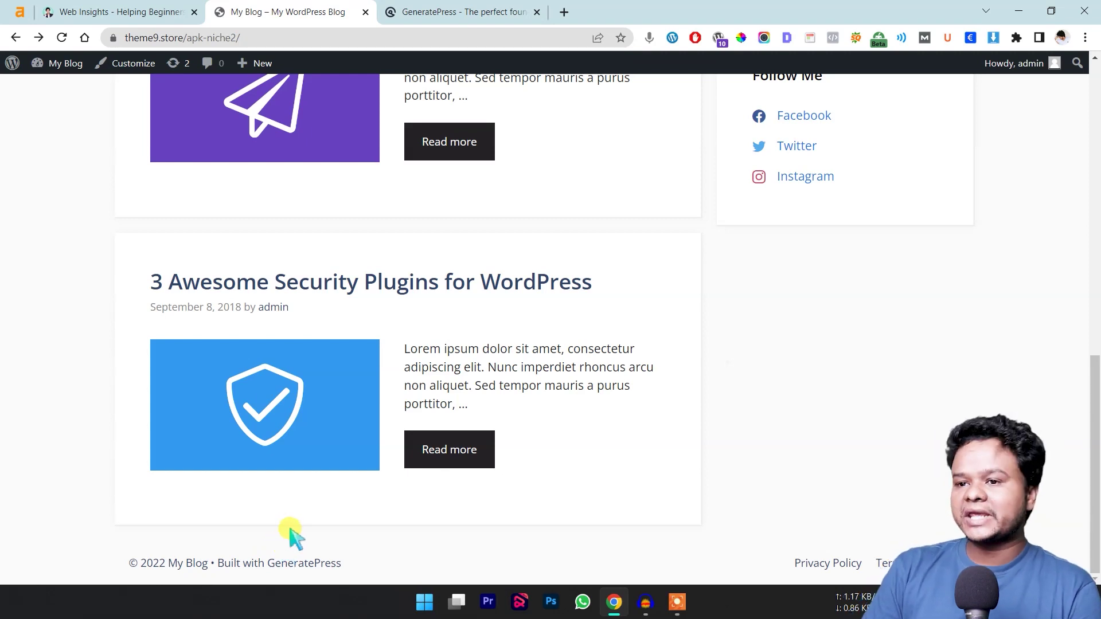
Step: Look over the GeneratePress homepage and its address, and examine the "Built with GeneratePress" credit in the demo blog's footer
left_click(421, 8)
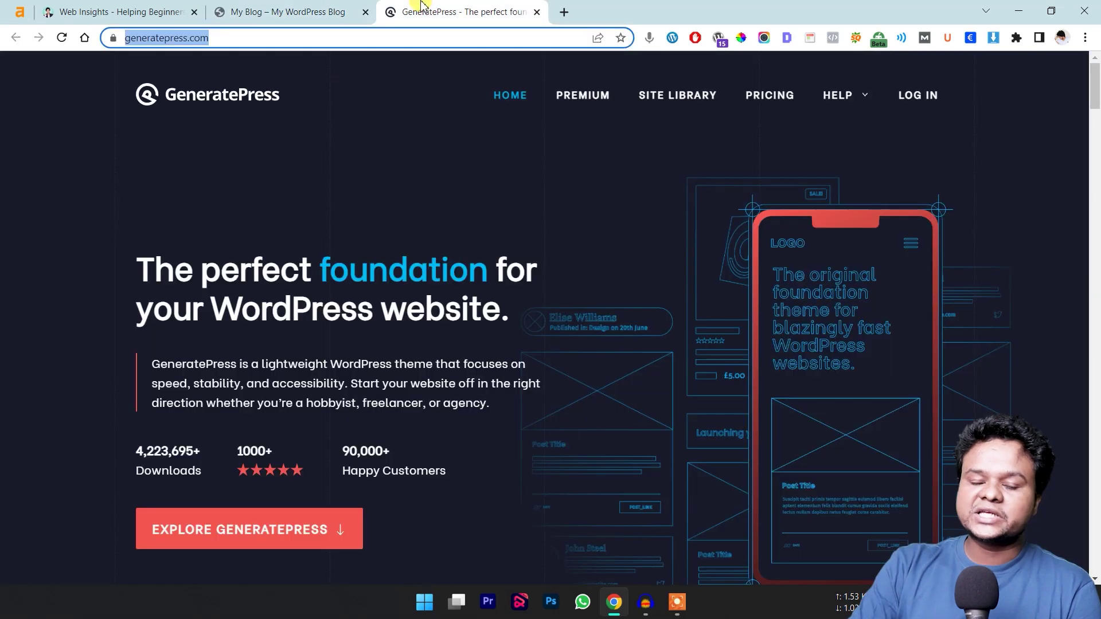
left_click(241, 38)
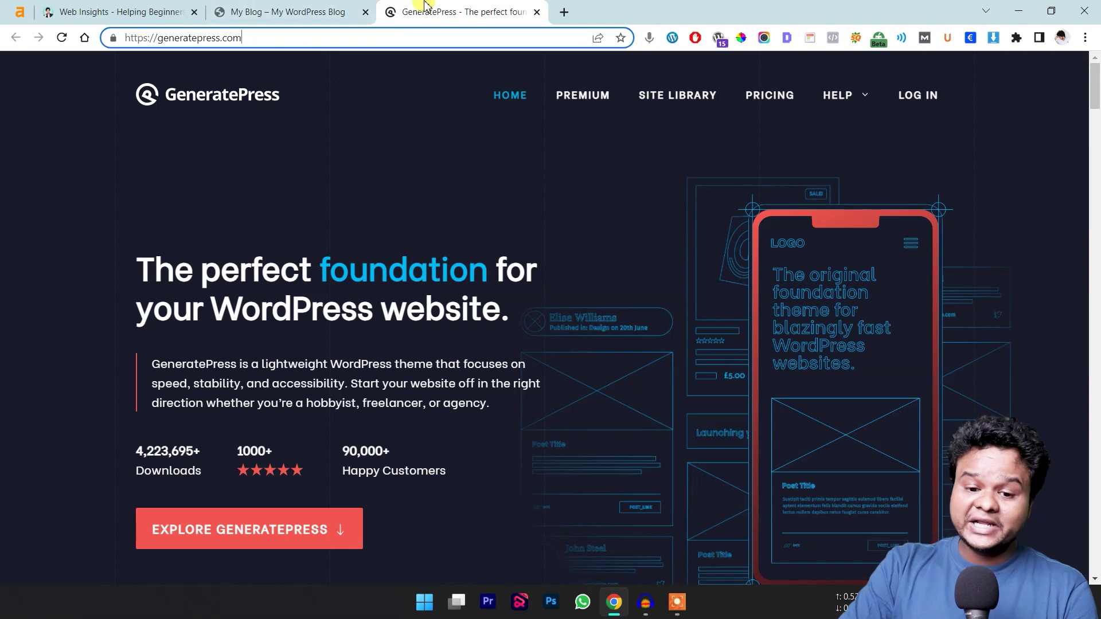
left_click(309, 5)
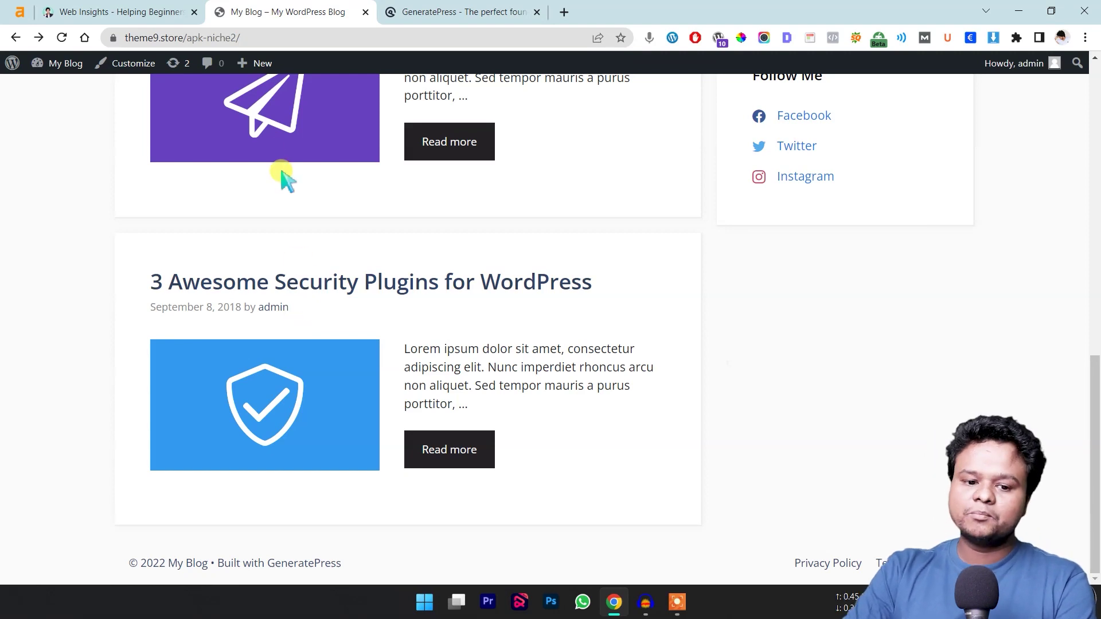
left_click_drag(344, 564, 259, 565)
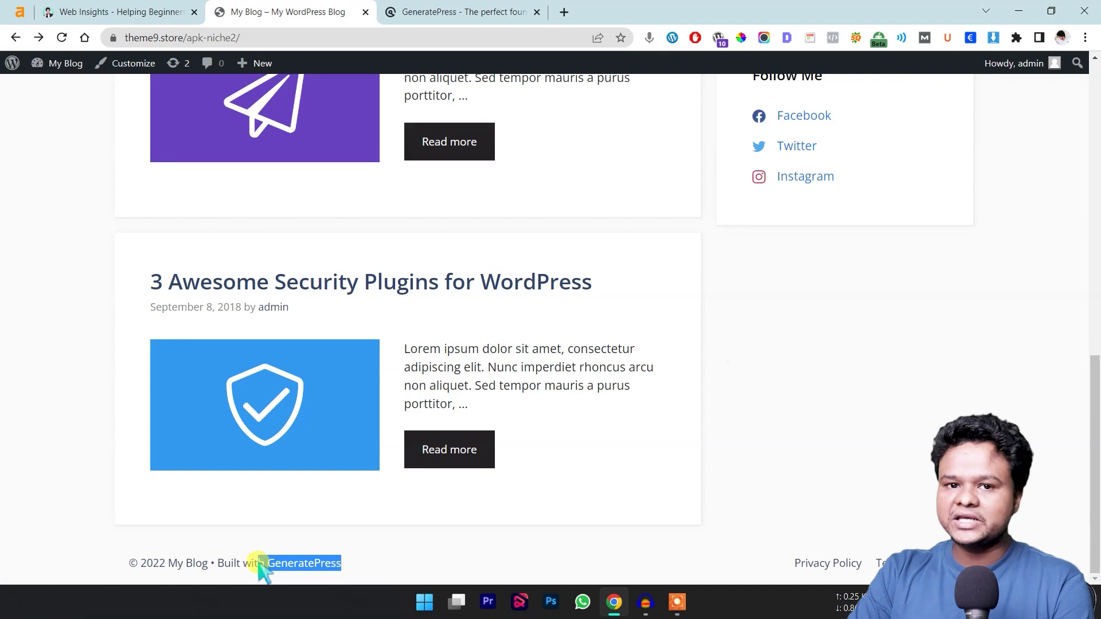
left_click(399, 563)
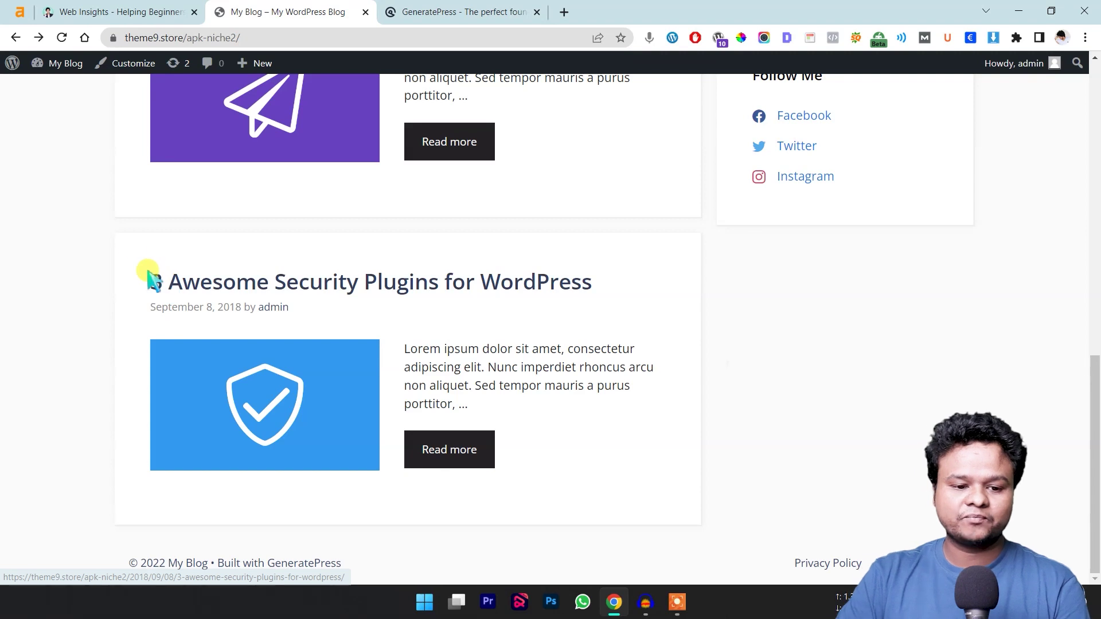
Step: Review the Ahrefs overview metrics for generatepress.com, checking back against the GeneratePress site and the demo blog
left_click(18, 13)
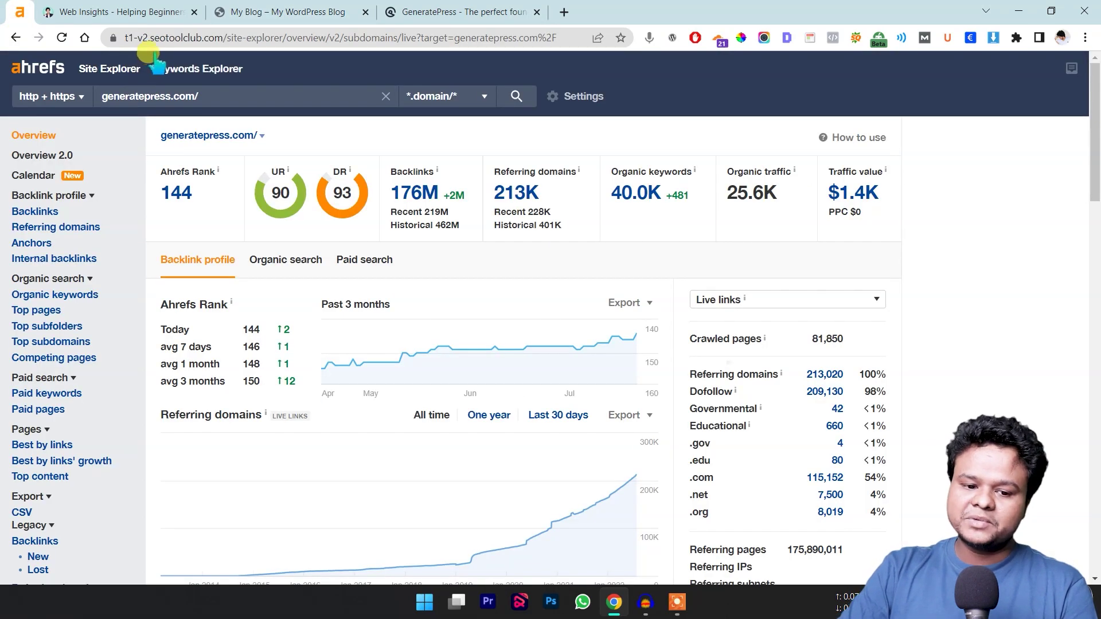
left_click_drag(159, 38, 122, 44)
left_click(261, 98)
left_click(427, 12)
left_click(33, 6)
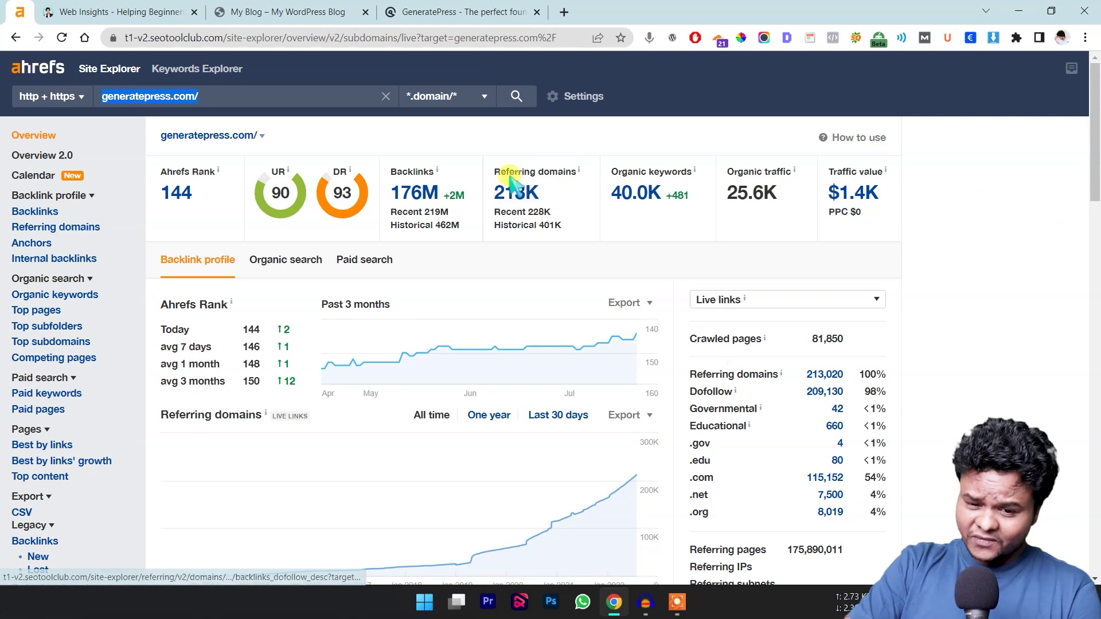
left_click(474, 7)
left_click(281, 9)
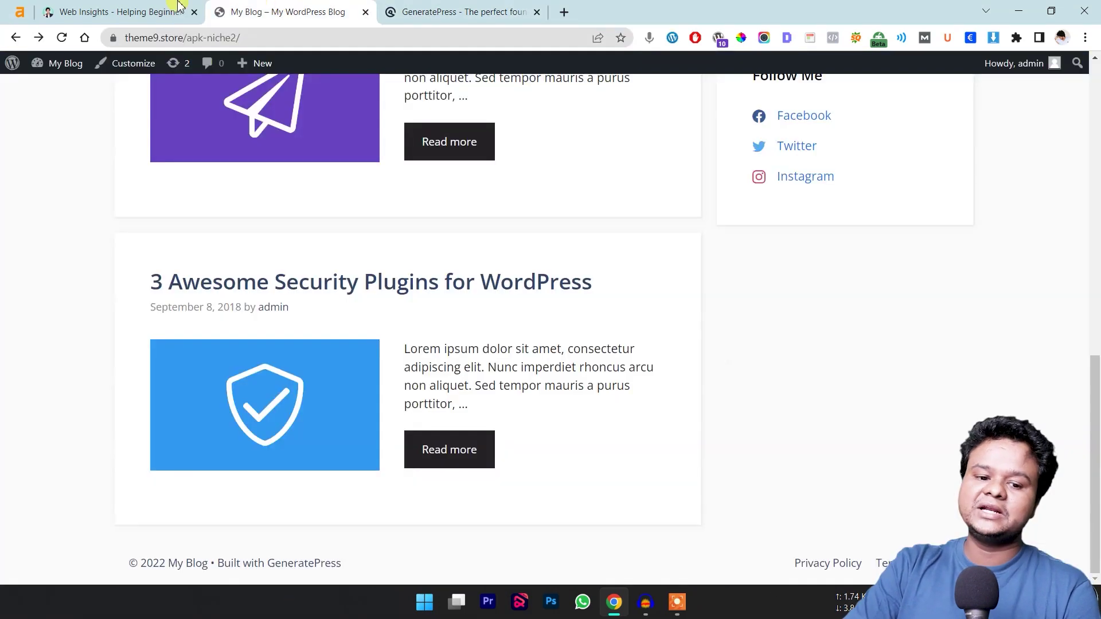
left_click(120, 6)
left_click(11, 8)
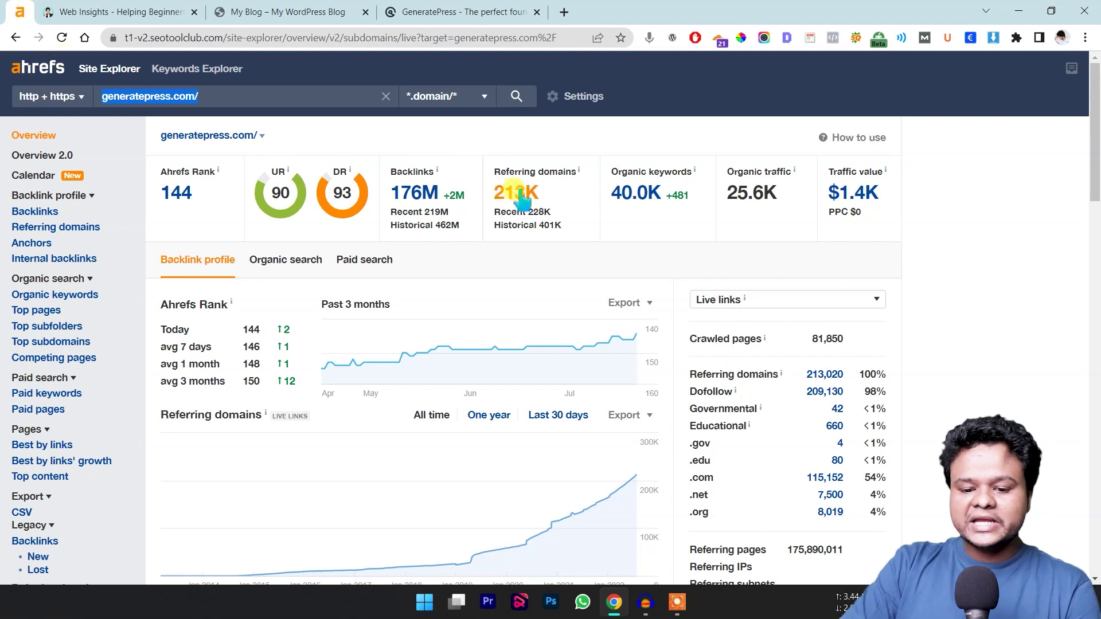
Step: Open the backlinks report for generatepress.com in Ahrefs and skim the referring pages and their anchors
left_click(417, 202)
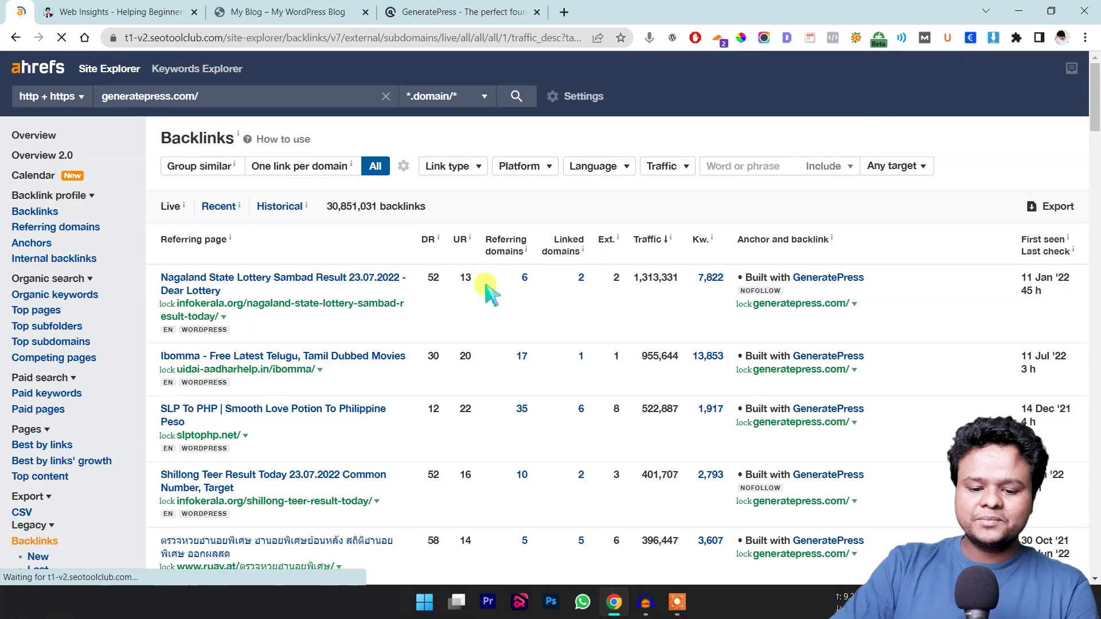
scroll(488, 290, "down", 1)
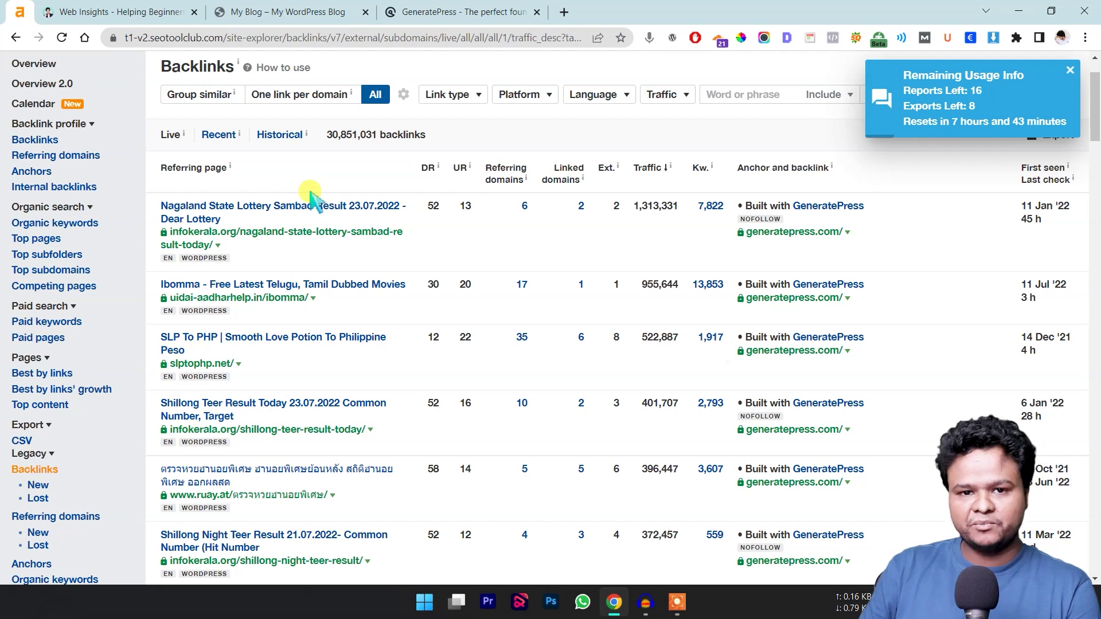
left_click(453, 12)
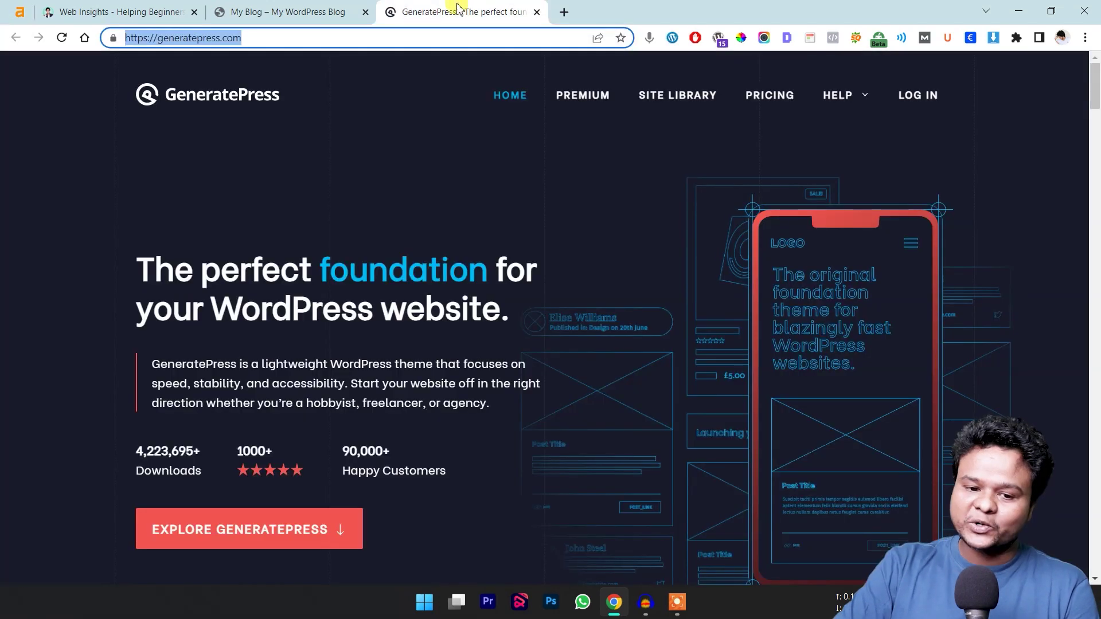
left_click(59, 6)
left_click(269, 12)
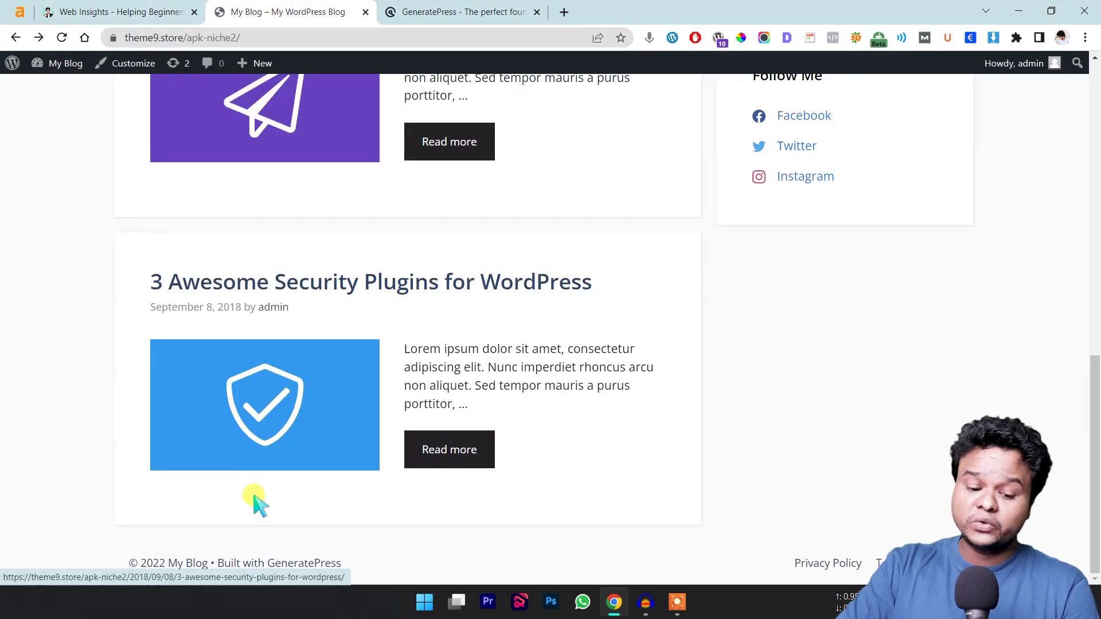
left_click(19, 8)
scroll(344, 216, "down", 15)
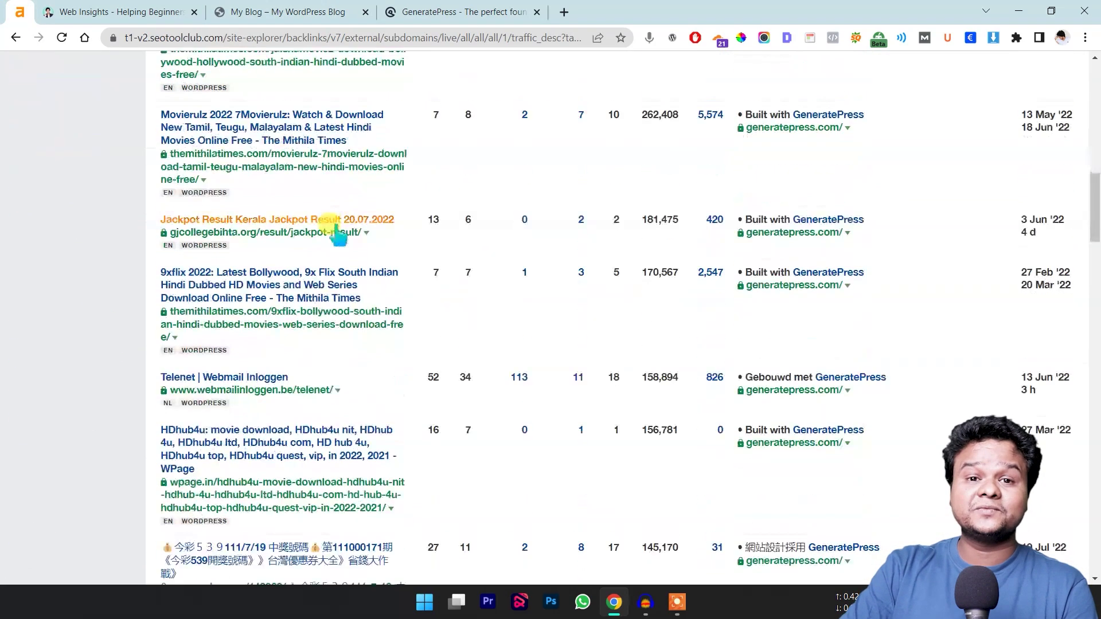
scroll(319, 224, "up", 15)
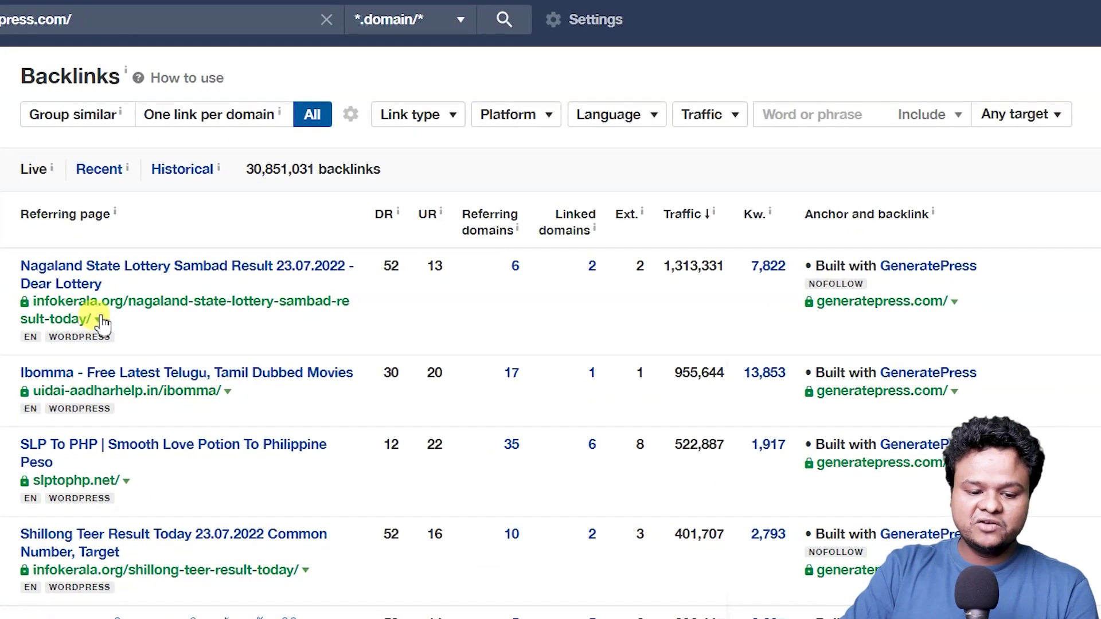
Step: Compare the domain rating and traffic of the Nagaland State Lottery and Ibomma referring pages
left_click_drag(408, 270, 381, 272)
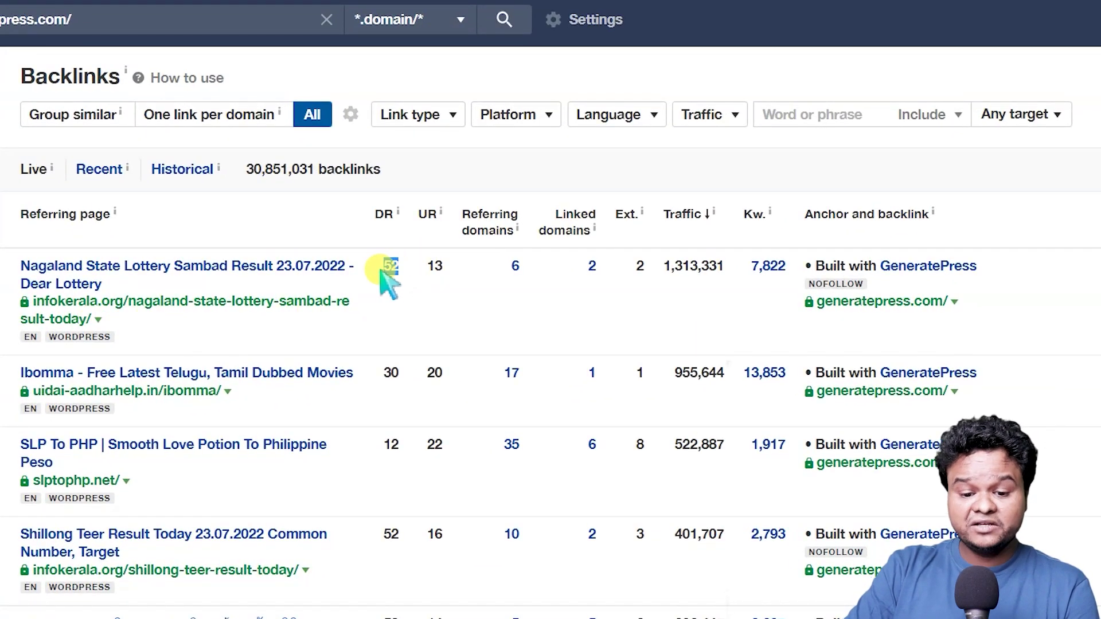
left_click_drag(655, 266, 716, 275)
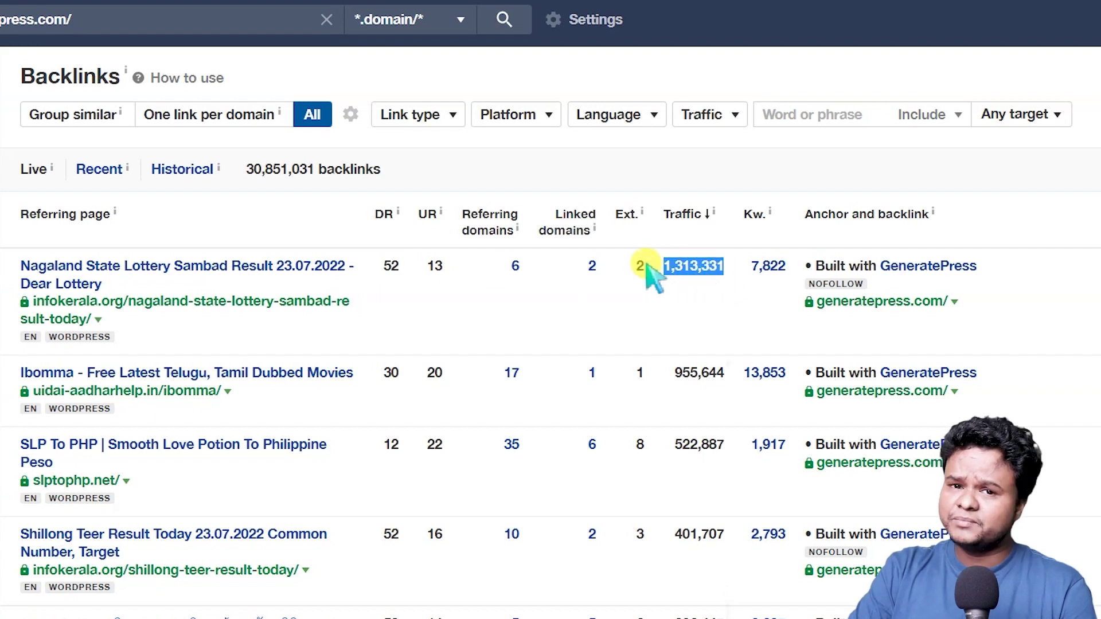
scroll(399, 280, "down", 3)
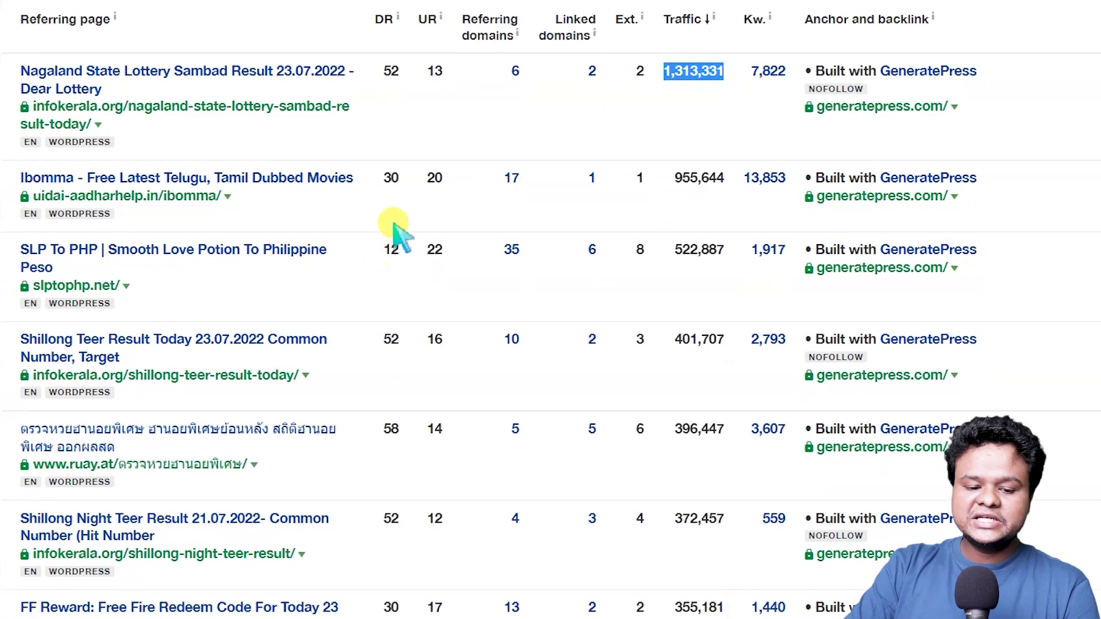
double_click(395, 181)
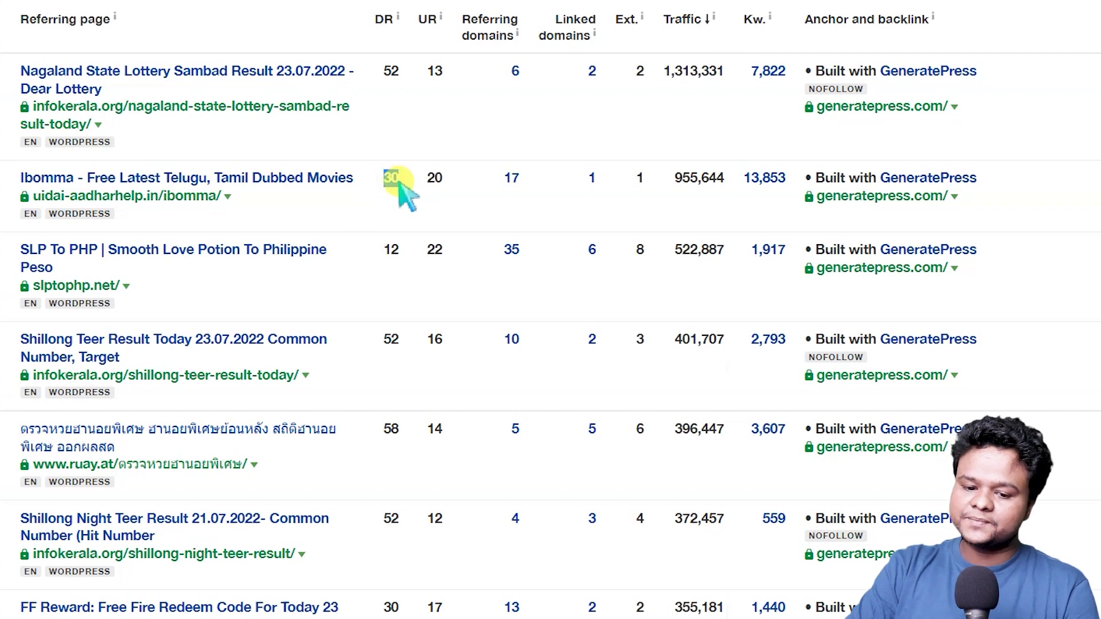
left_click_drag(667, 182, 731, 180)
scroll(645, 118, "up", 1)
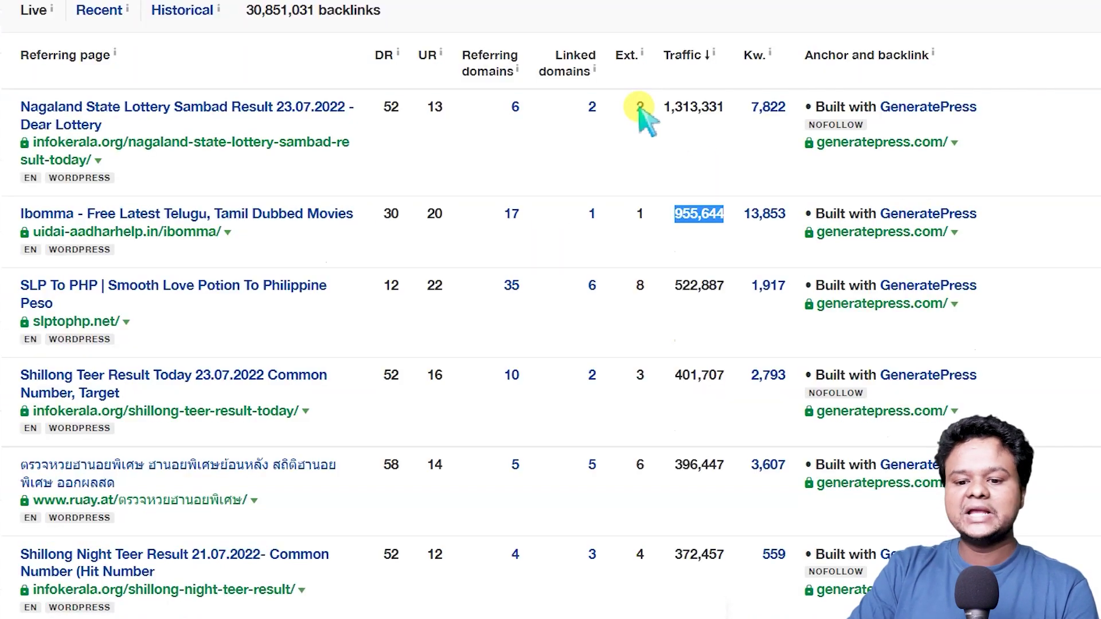
scroll(640, 109, "up", 3)
left_click_drag(665, 266, 732, 258)
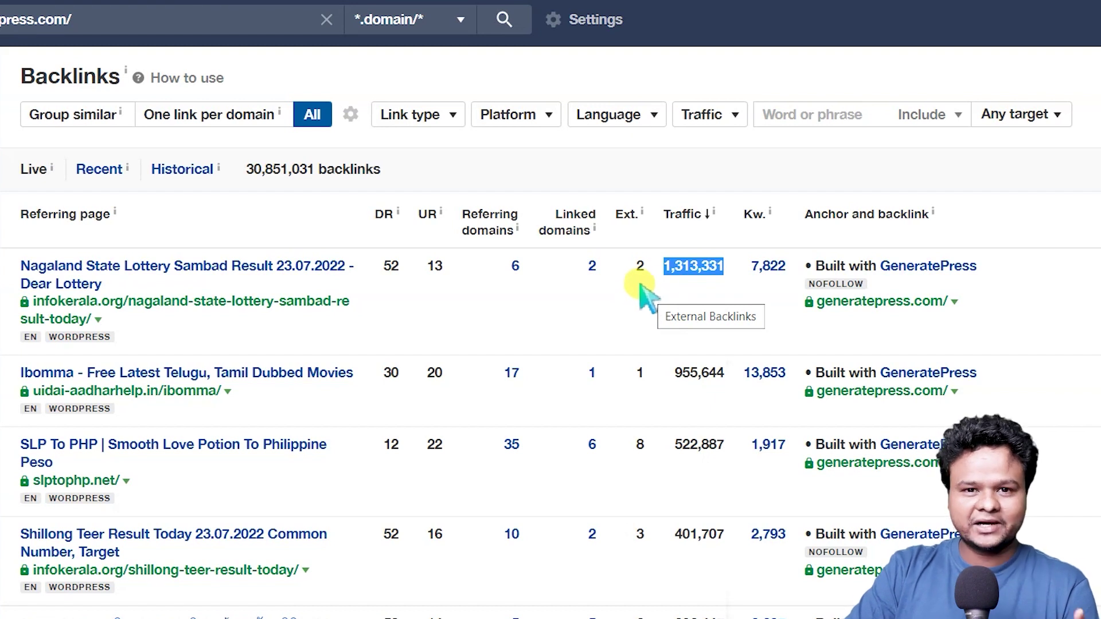
Step: Check the Ibomma page's traffic again, and the domain rating and traffic of the SLP To PHP page
scroll(647, 295, "down", 2)
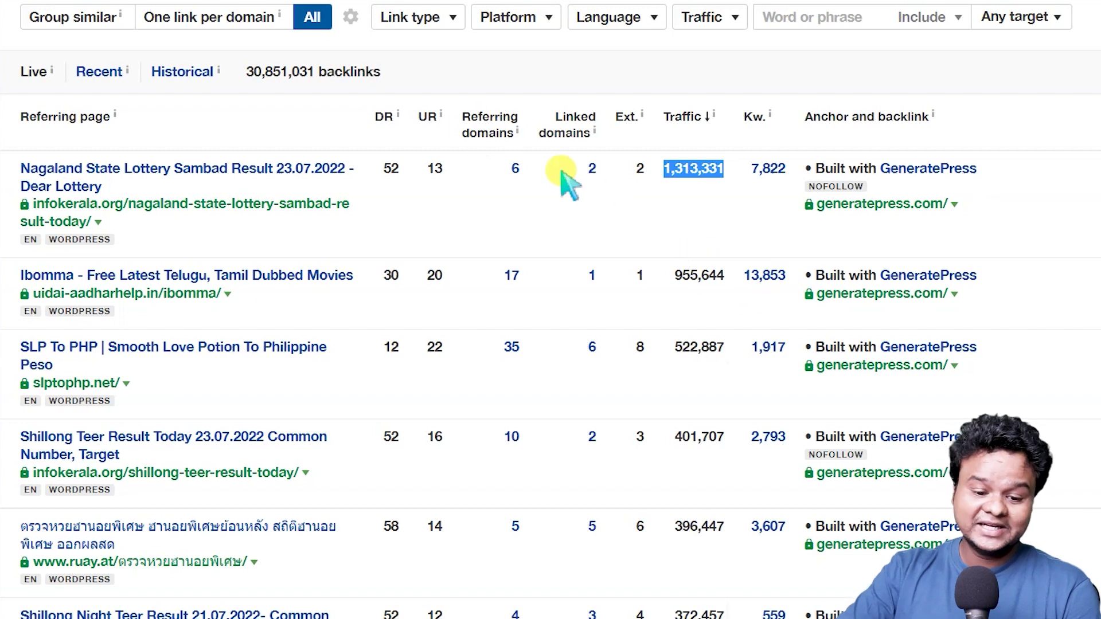
scroll(399, 186, "down", 2)
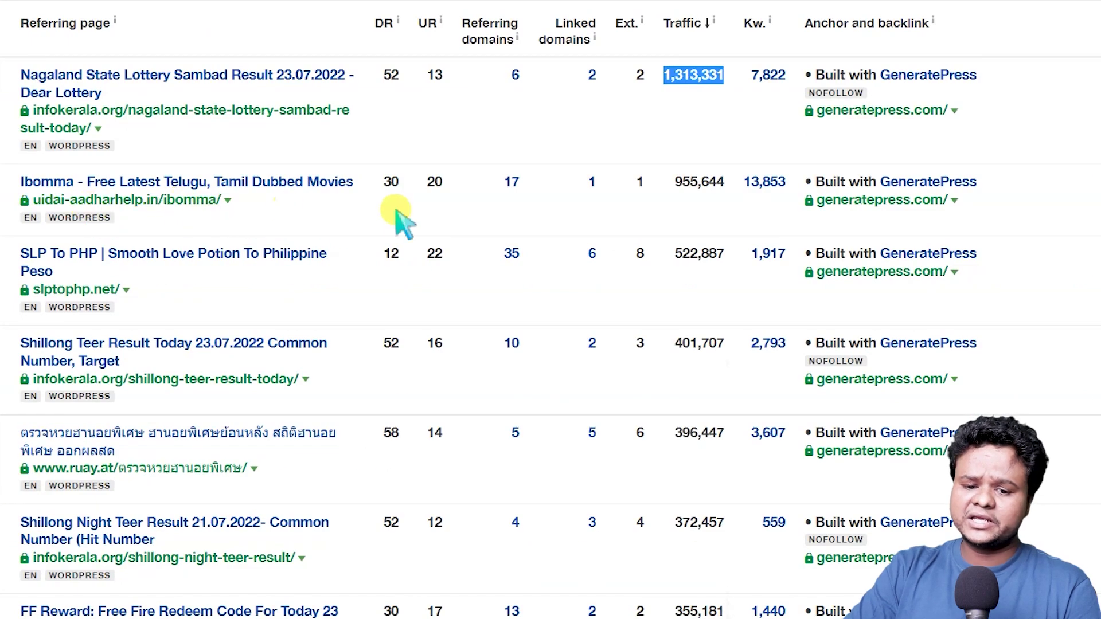
double_click(717, 187)
scroll(386, 300, "down", 2)
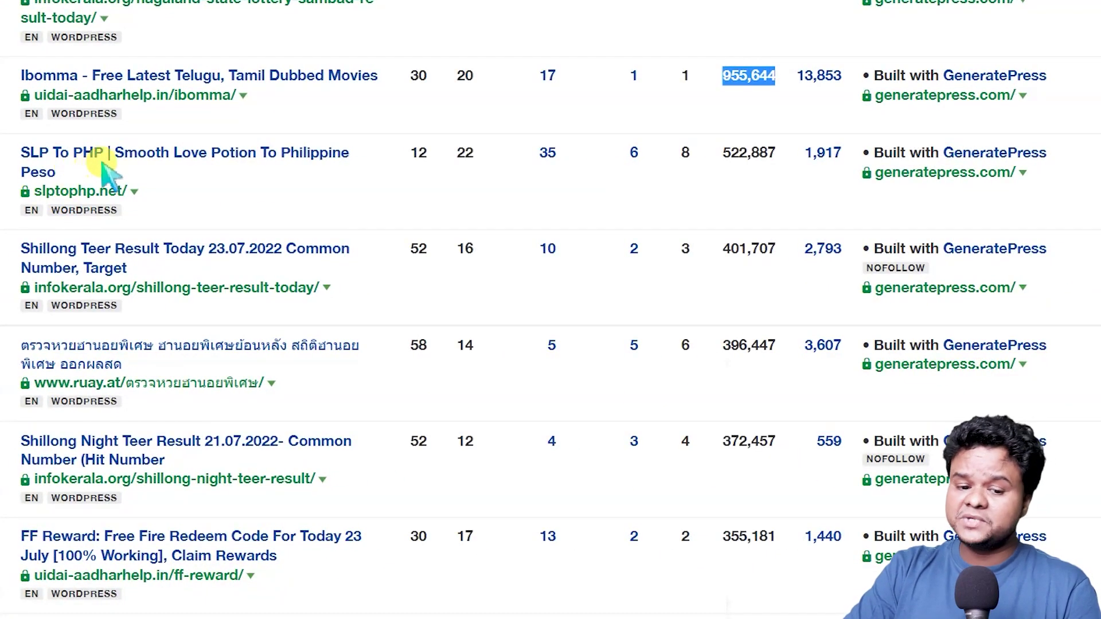
left_click_drag(409, 154, 447, 169)
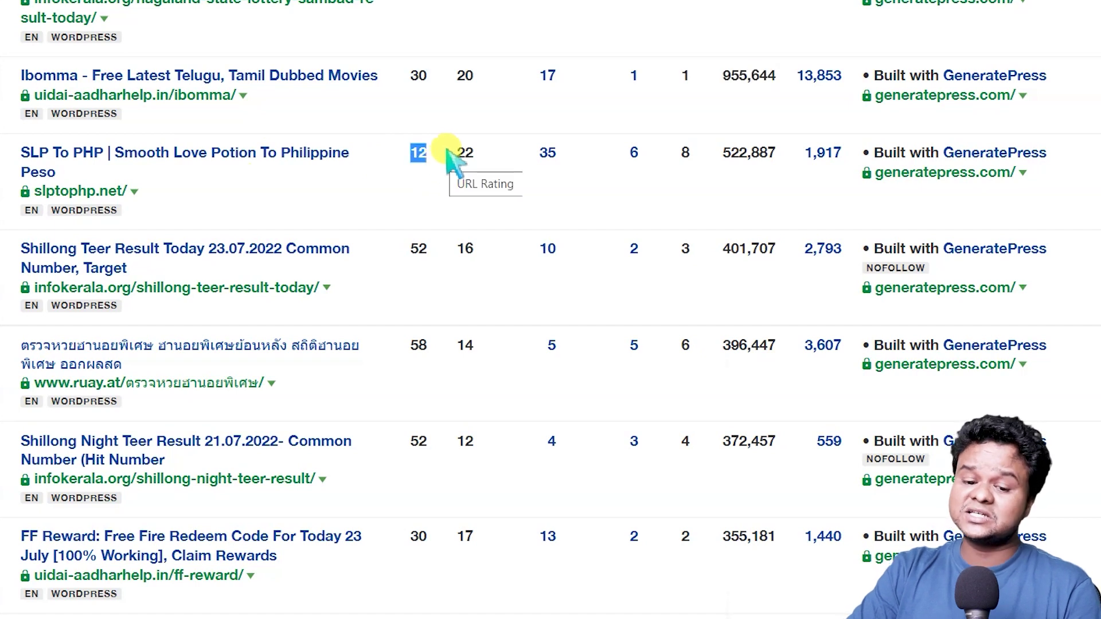
left_click_drag(720, 156, 774, 178)
Step: Examine the domain rating and traffic of the Jalshamoviez 2022 referring page further down the backlinks list
scroll(774, 172, "down", 12)
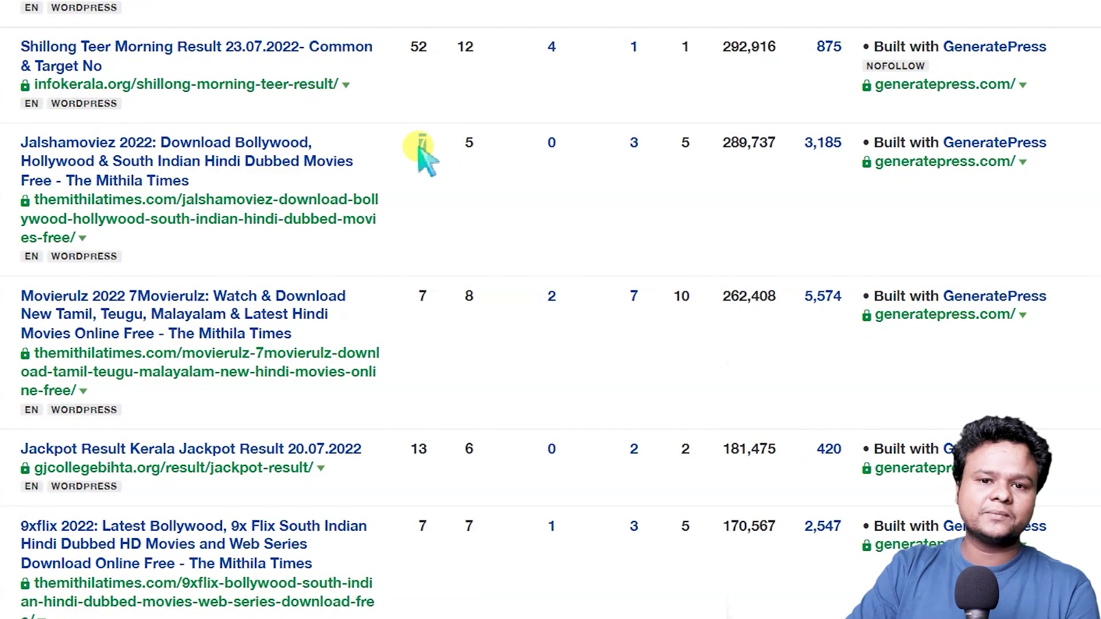
left_click_drag(435, 143, 437, 164)
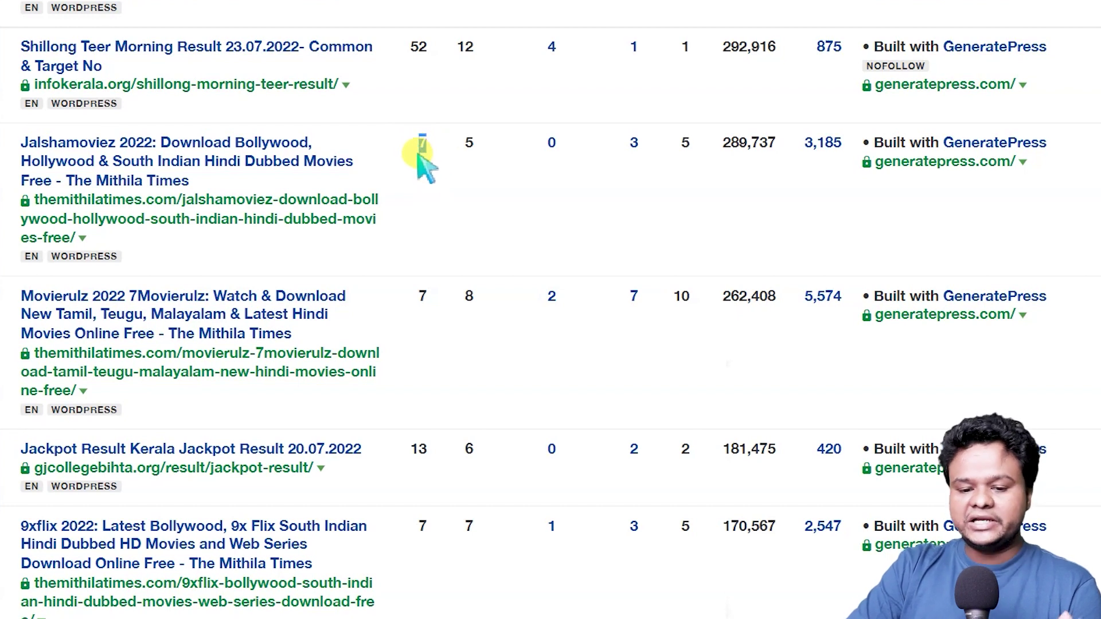
left_click_drag(723, 143, 772, 145)
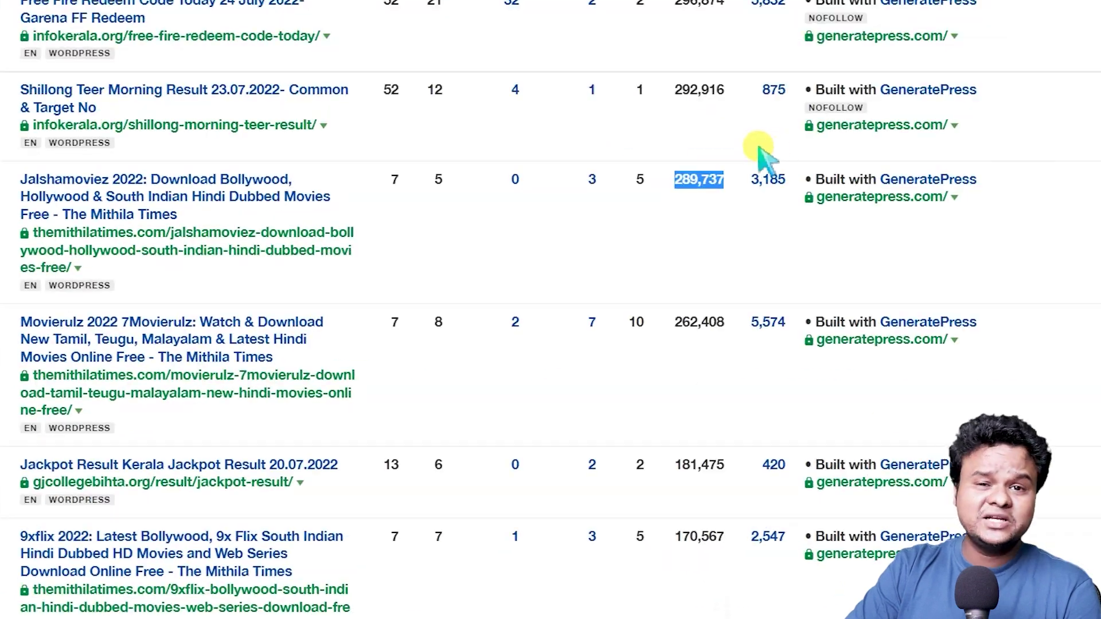
Step: Find the Nogomet live stream page further down the backlinks list and examine its domain rating and traffic
scroll(437, 153, "down", 10)
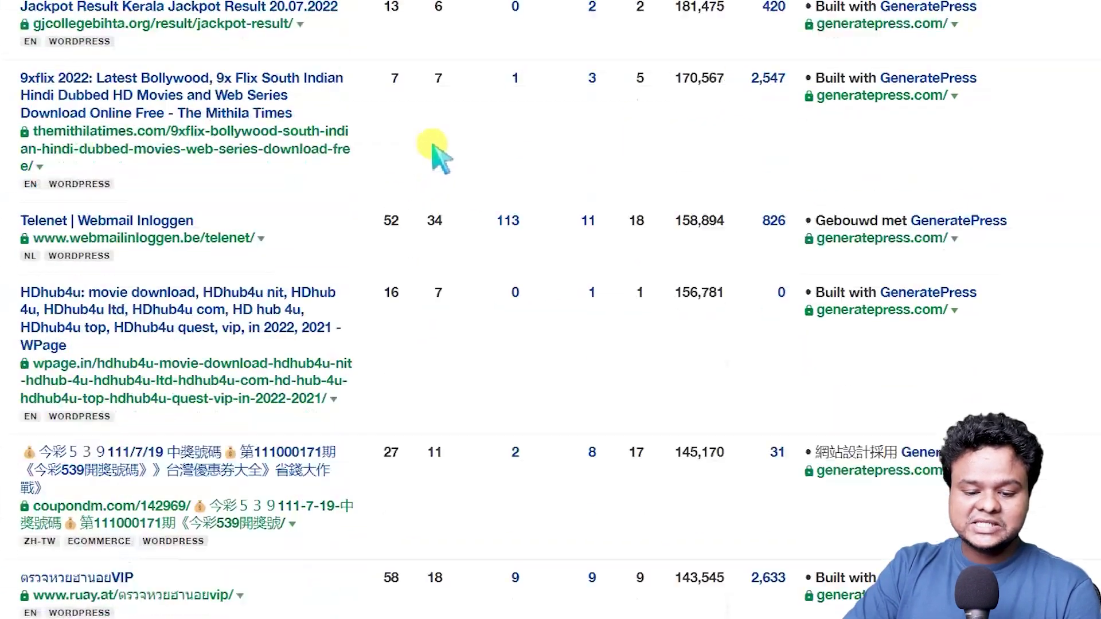
scroll(436, 149, "down", 20)
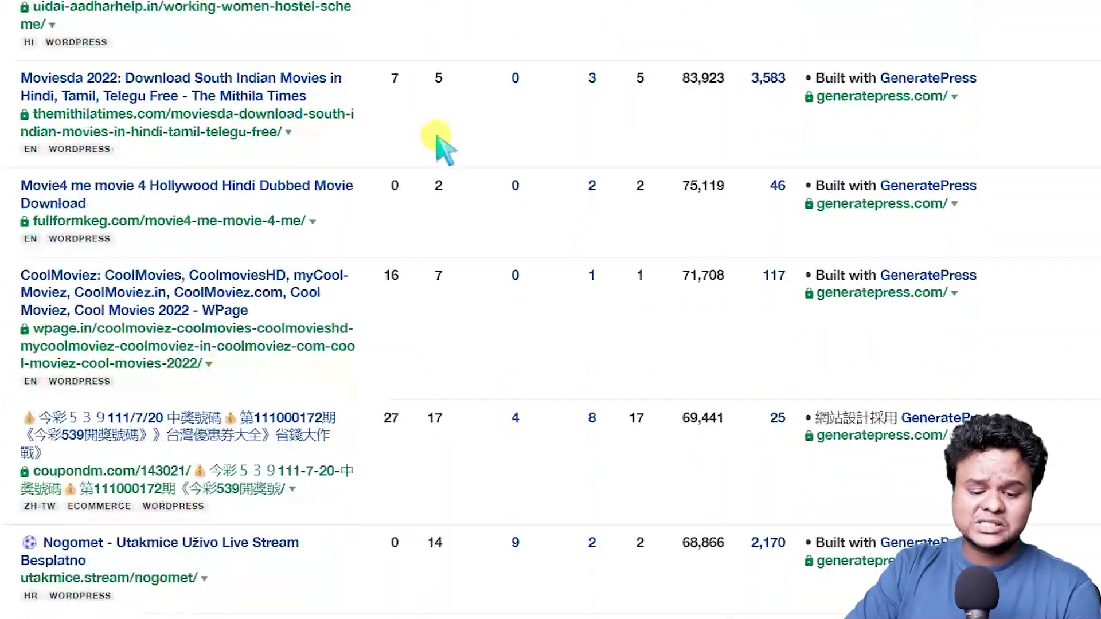
left_click_drag(204, 294, 427, 261)
left_click(414, 264)
left_click_drag(683, 253, 725, 254)
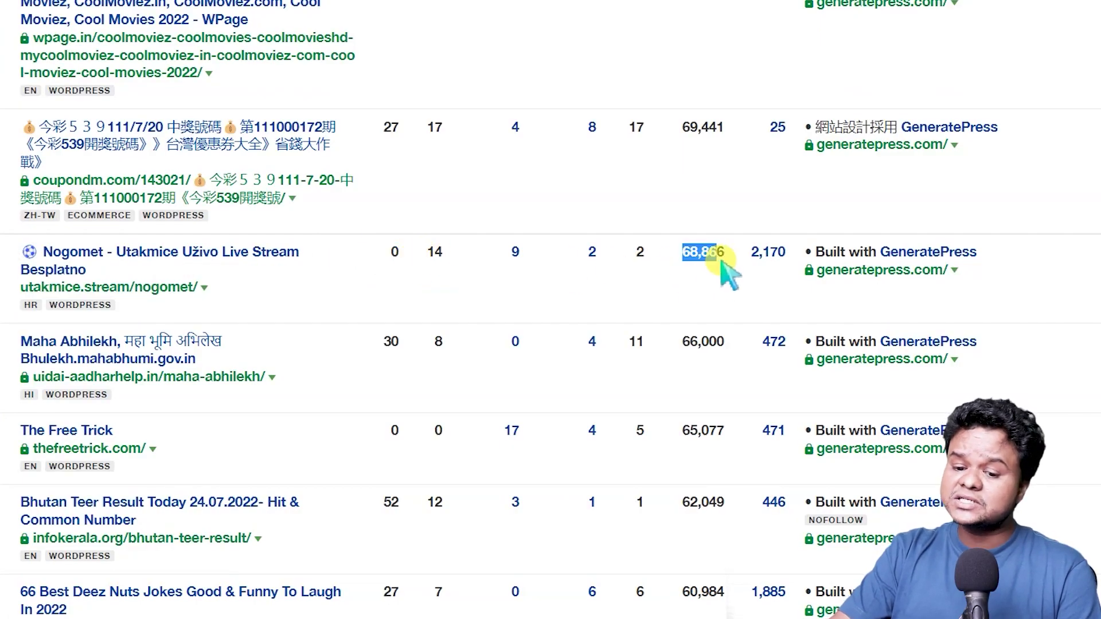
Step: Check The Free Trick's domain rating and traffic, and open thefreetrick.com to inspect its footer for the theme credit
scroll(641, 299, "down", 3)
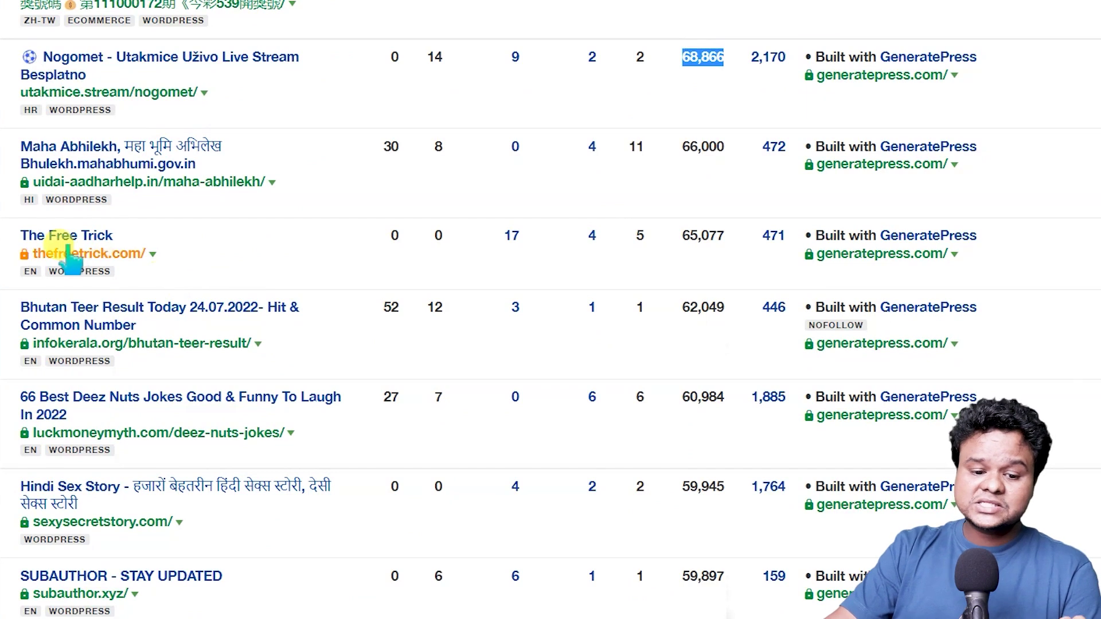
left_click_drag(401, 238, 381, 239)
left_click_drag(681, 236, 727, 237)
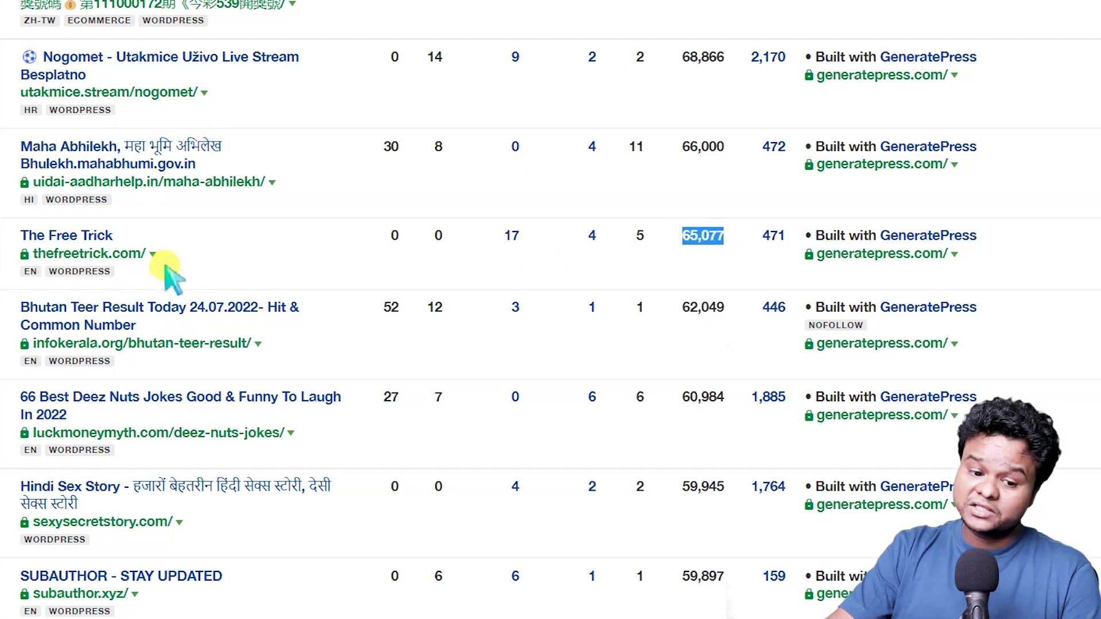
left_click(109, 255)
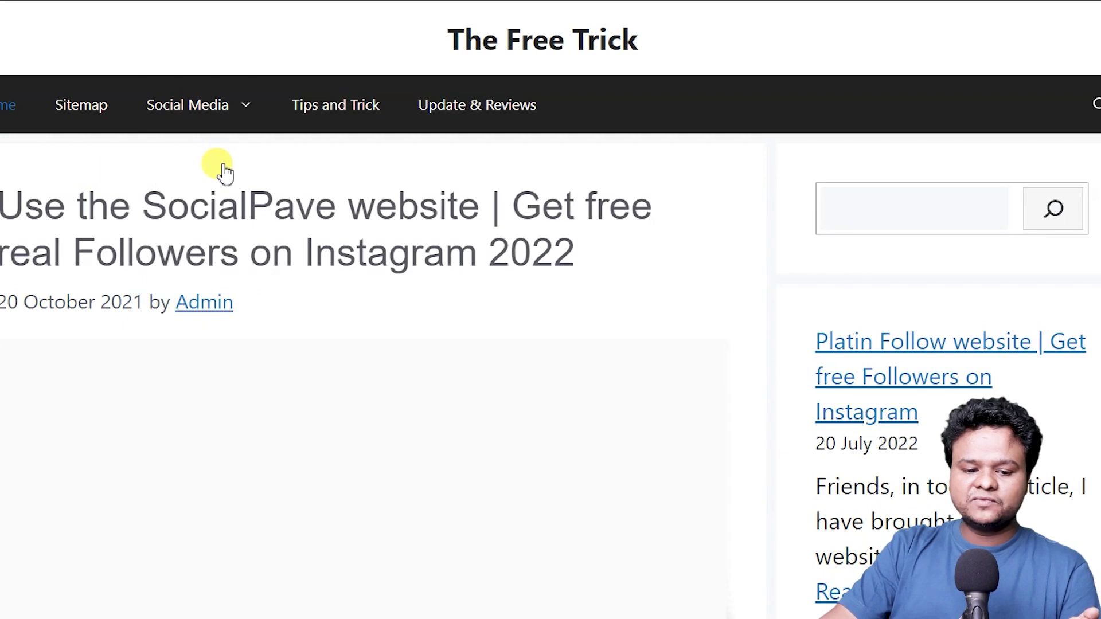
scroll(378, 310, "down", 15)
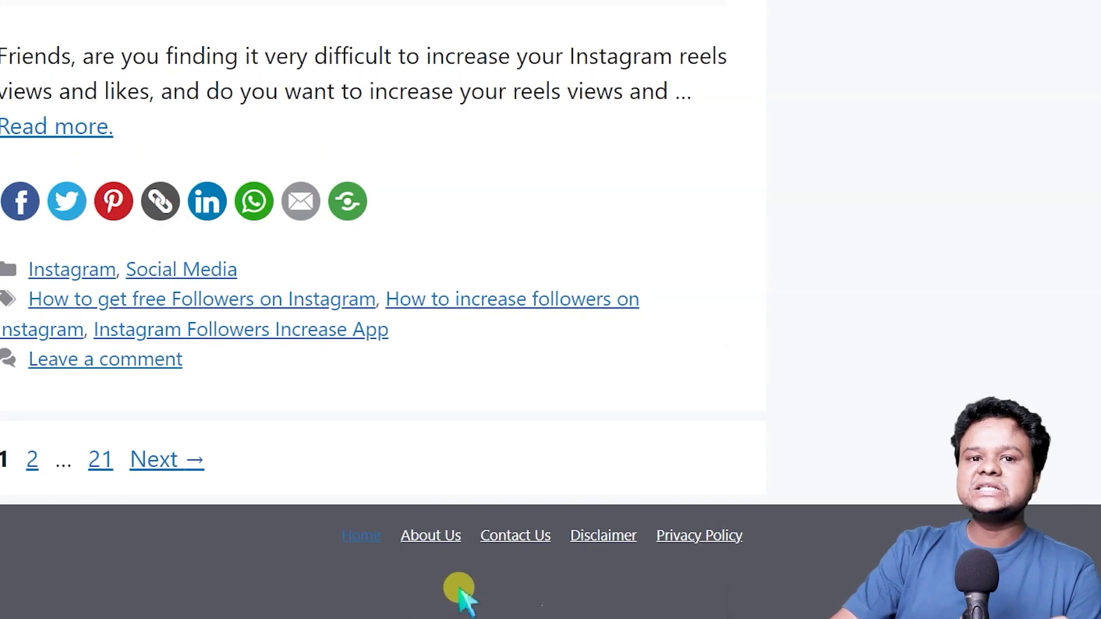
Step: Look back up through The Free Trick's home page posts, and open the Ahrefs overview of thefreetrick.com from the backlinks list
scroll(408, 264, "up", 15)
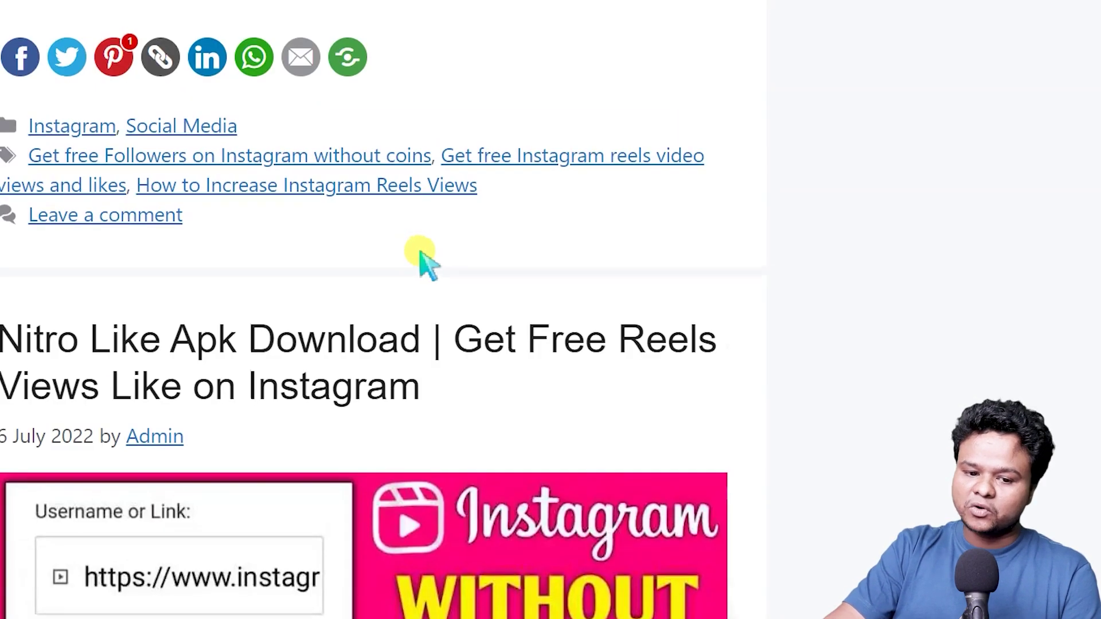
scroll(424, 261, "up", 15)
scroll(407, 253, "up", 10)
scroll(400, 247, "down", 3)
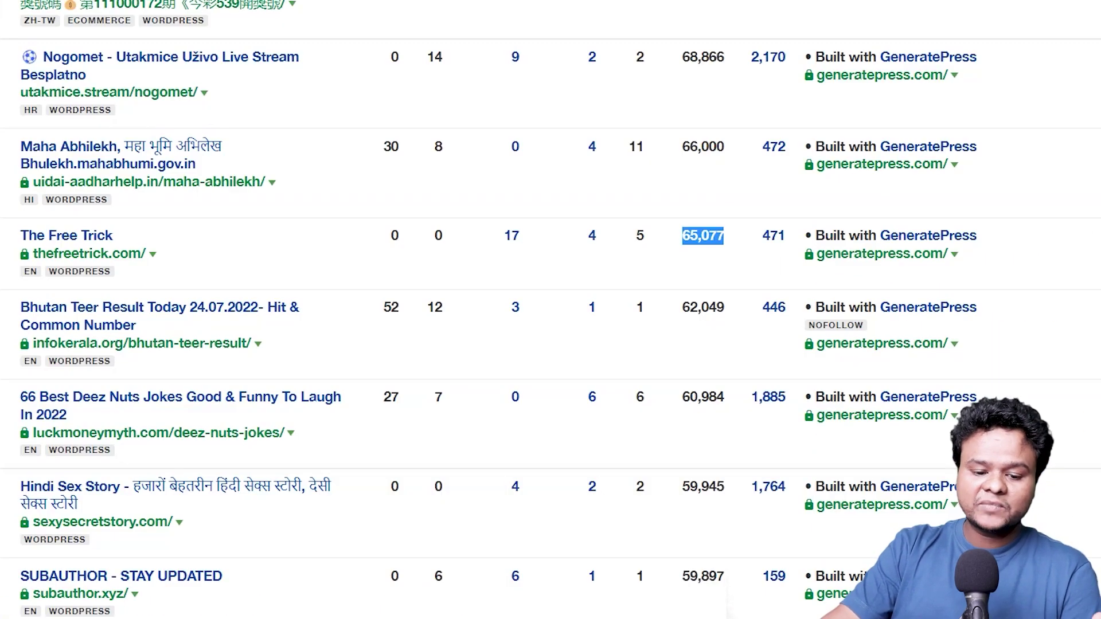
left_click(153, 253)
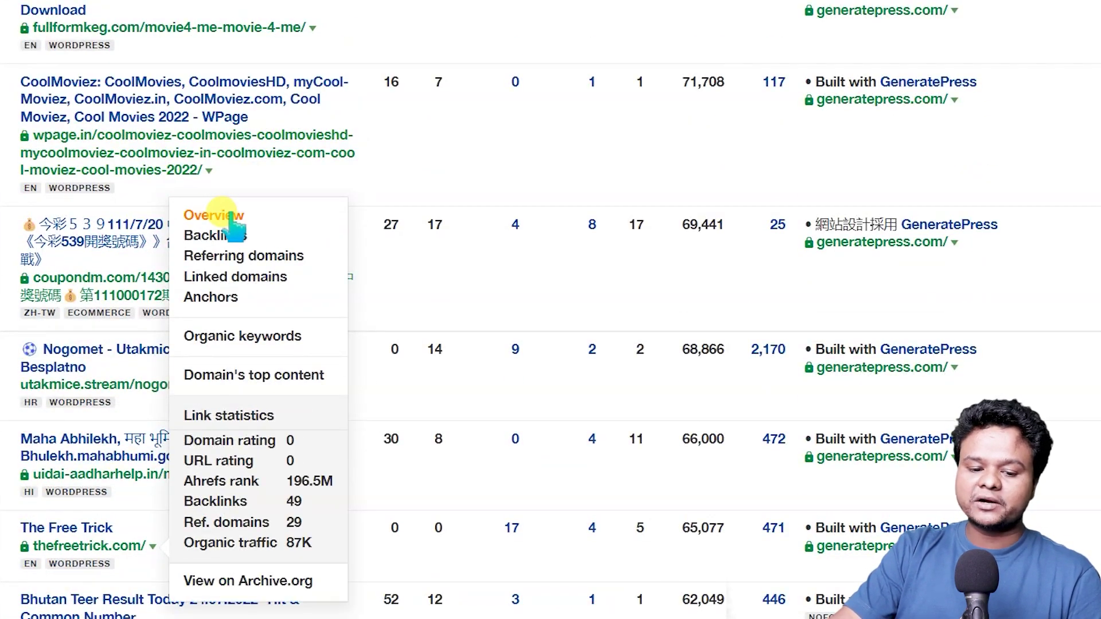
left_click(229, 218)
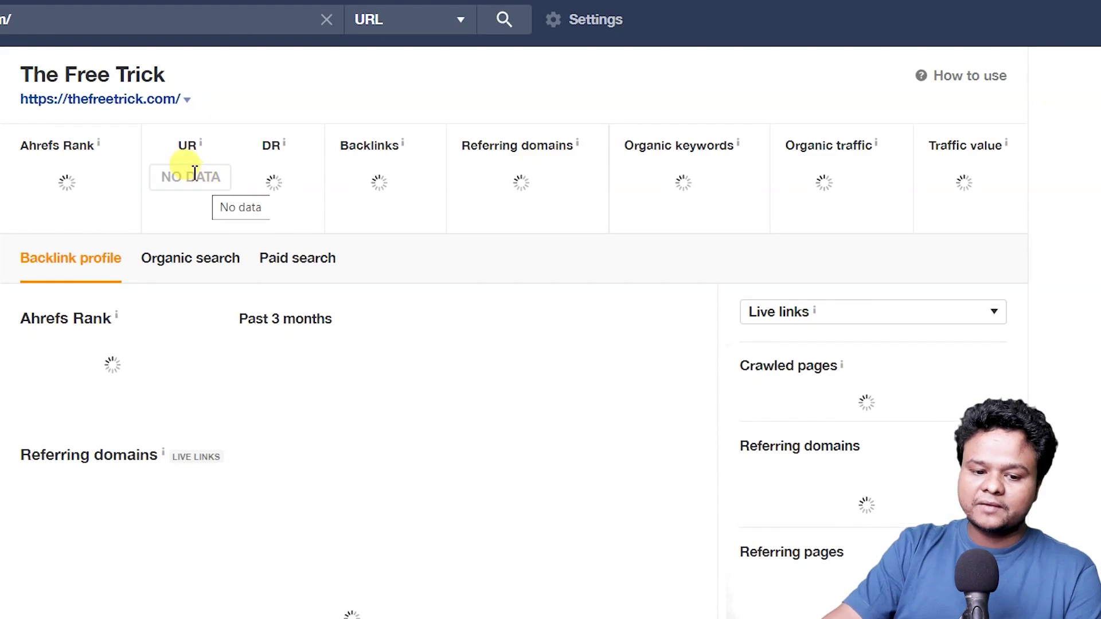
Step: Examine The Free Trick's domain rating, referring domains and organic traffic in its site overview
left_click_drag(46, 74, 169, 80)
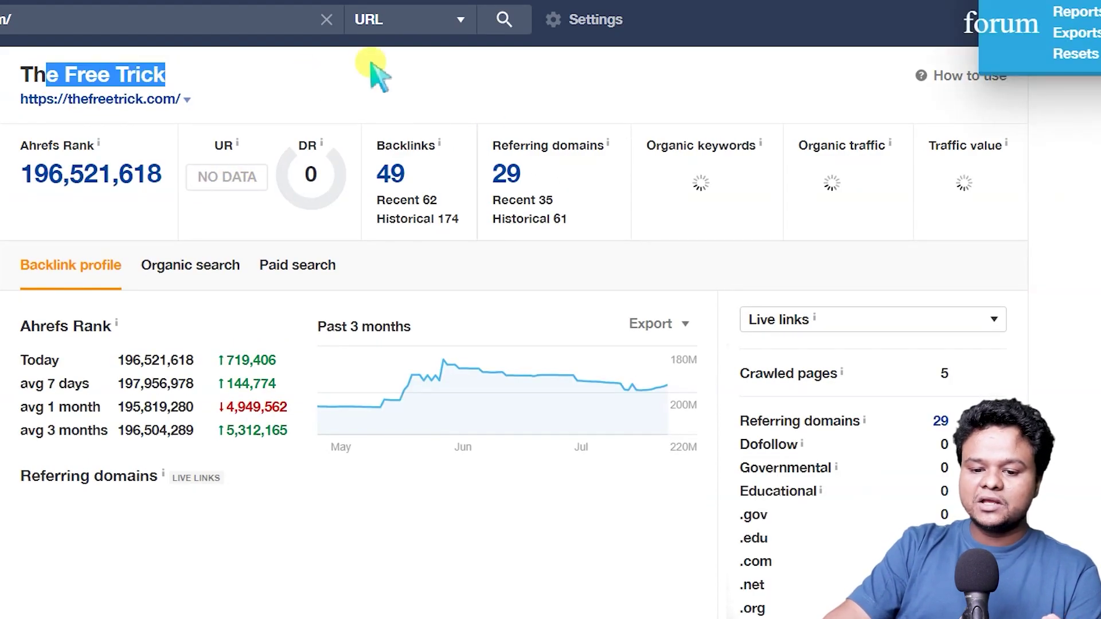
scroll(517, 183, "down", 10)
scroll(527, 189, "up", 10)
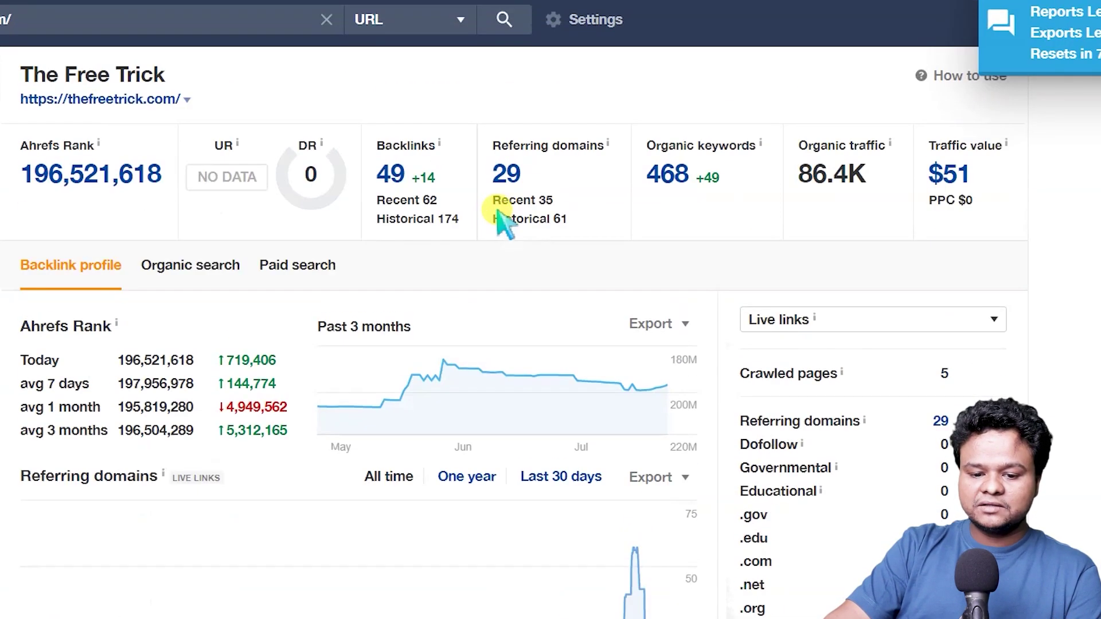
left_click_drag(528, 172, 491, 172)
left_click(549, 262)
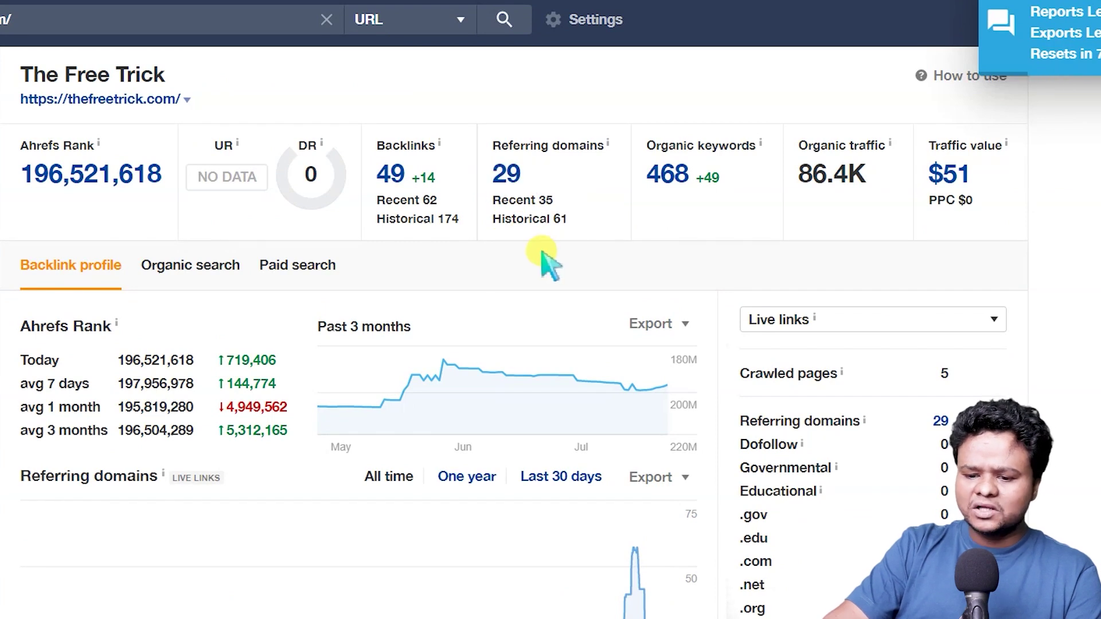
left_click_drag(794, 183, 883, 192)
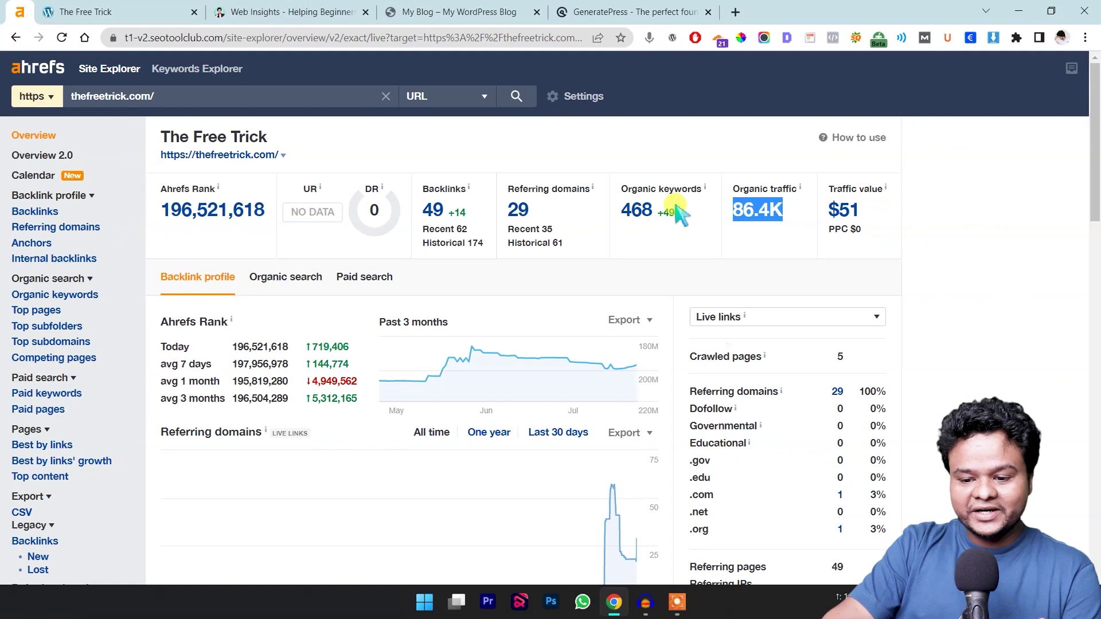
Step: Open the top pages report for thefreetrick.com and examine which page and keyword bring its traffic
scroll(170, 336, "down", 1)
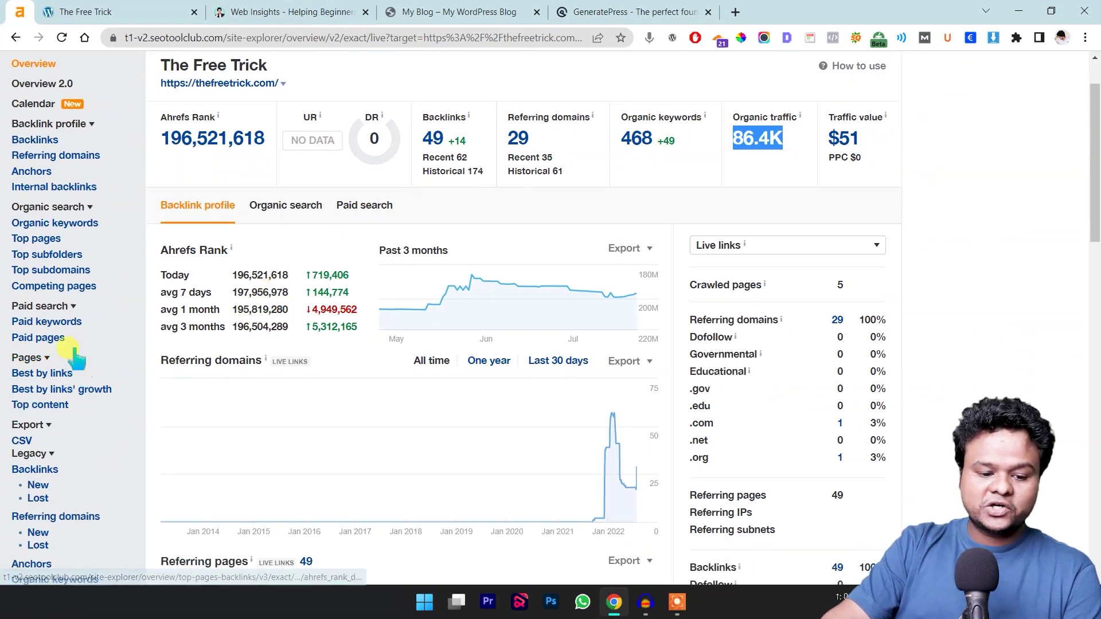
left_click(37, 239)
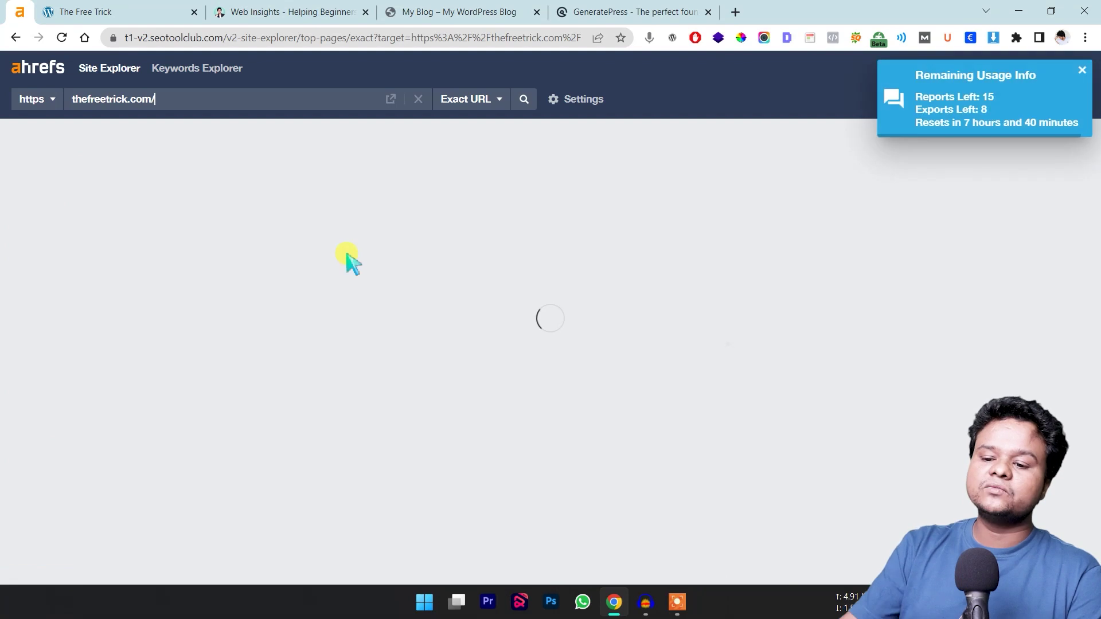
scroll(383, 330, "down", 1)
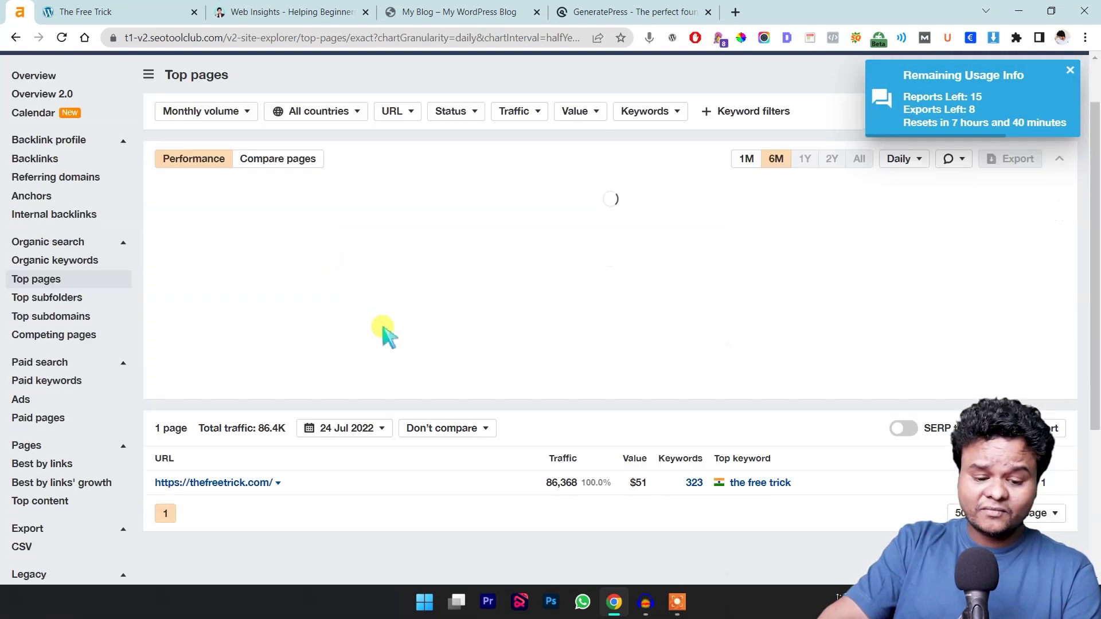
scroll(383, 330, "down", 3)
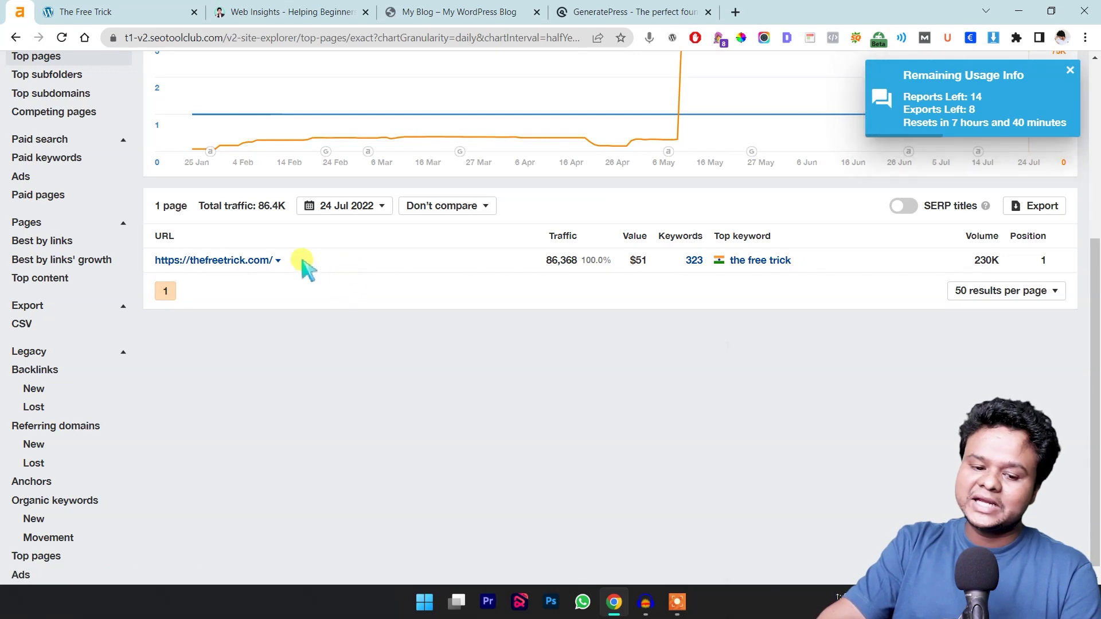
left_click_drag(303, 263, 158, 261)
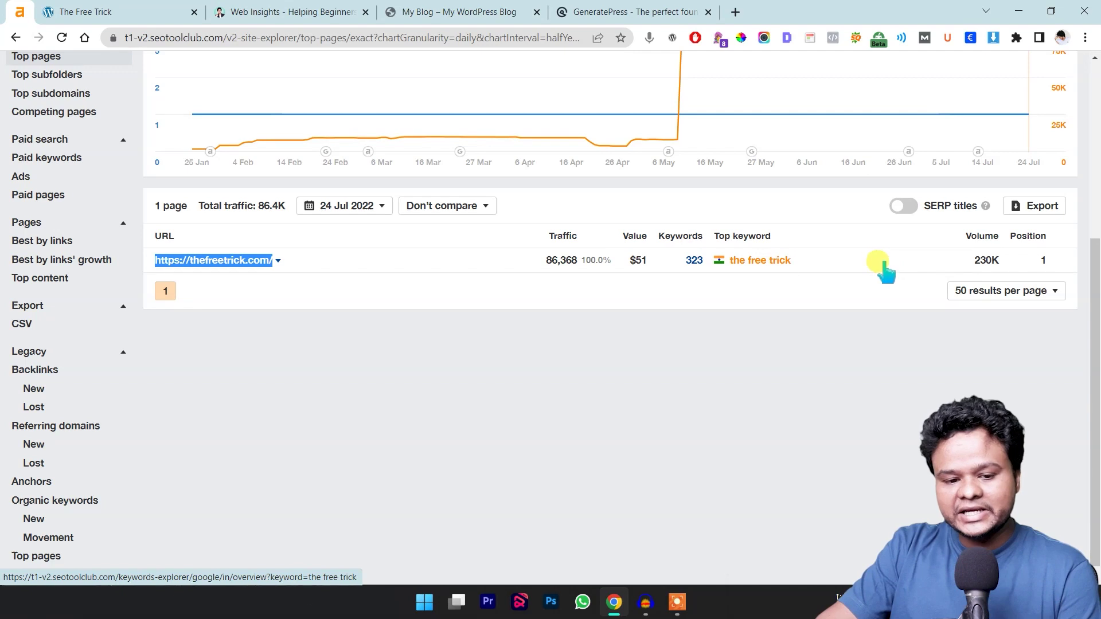
Step: Return to the overview of generatepress.com and open its full backlinks list
left_click(15, 38)
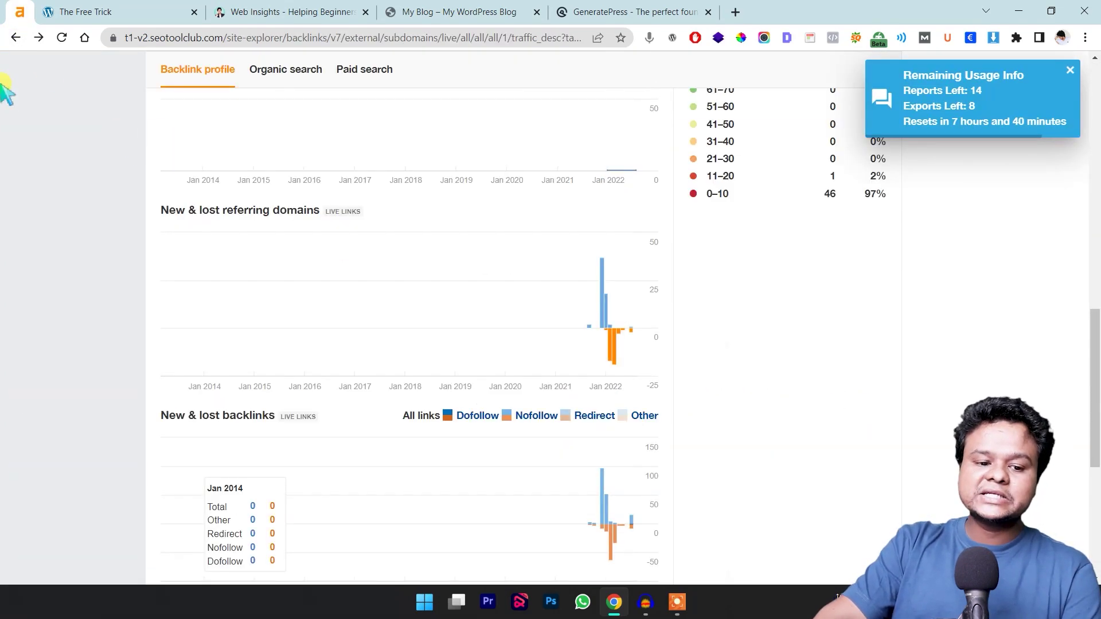
left_click(15, 38)
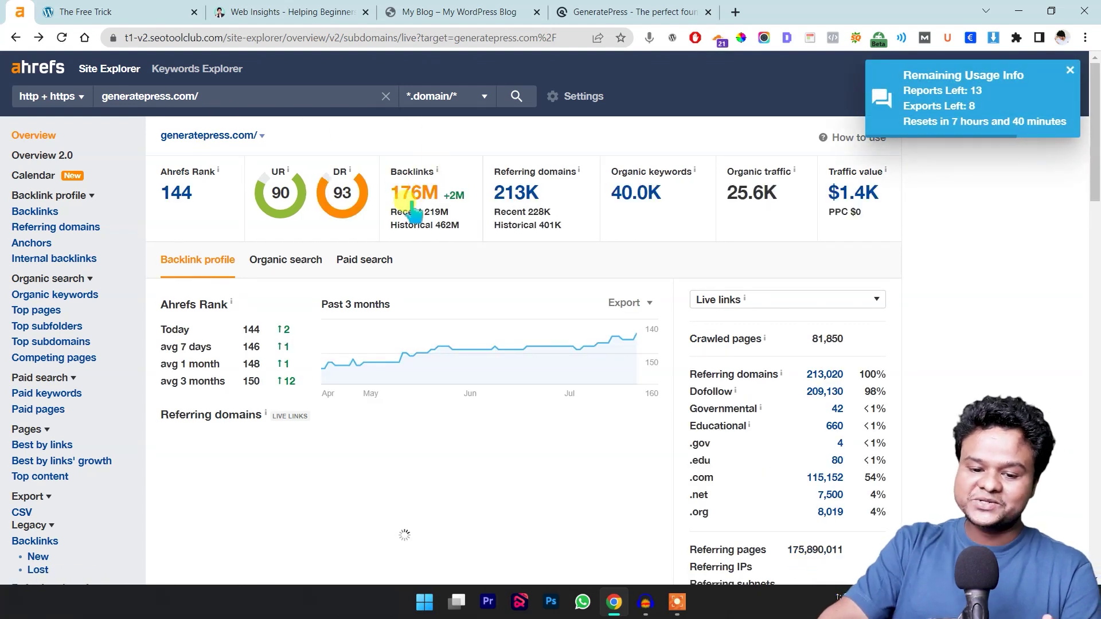
left_click(418, 207)
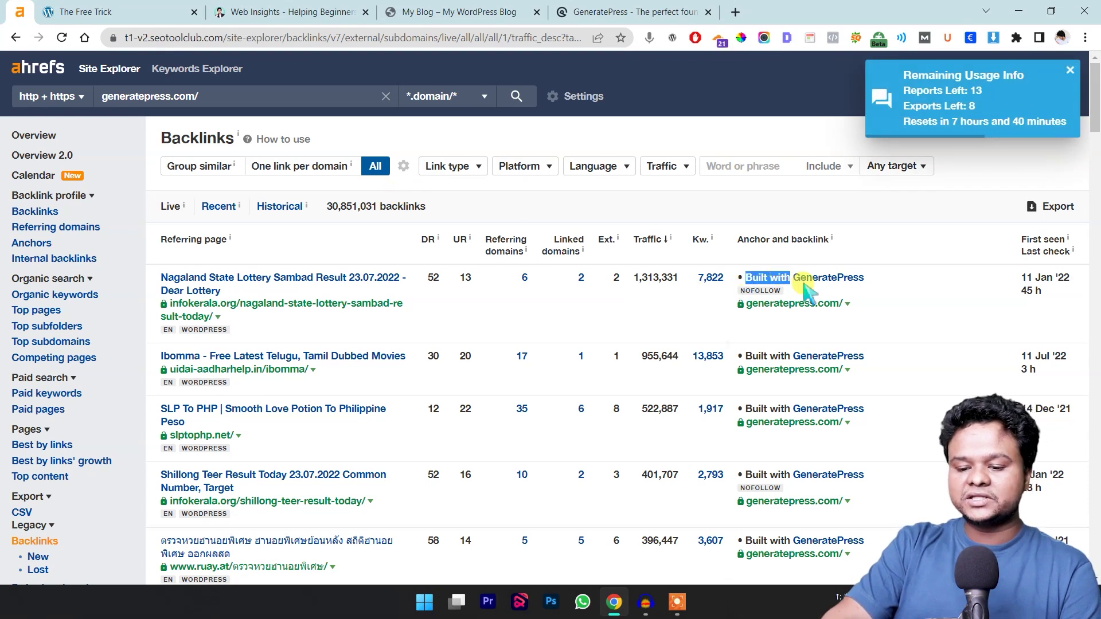
Step: Filter the generatepress.com backlinks to include the phrase "Built with"
left_click(674, 175)
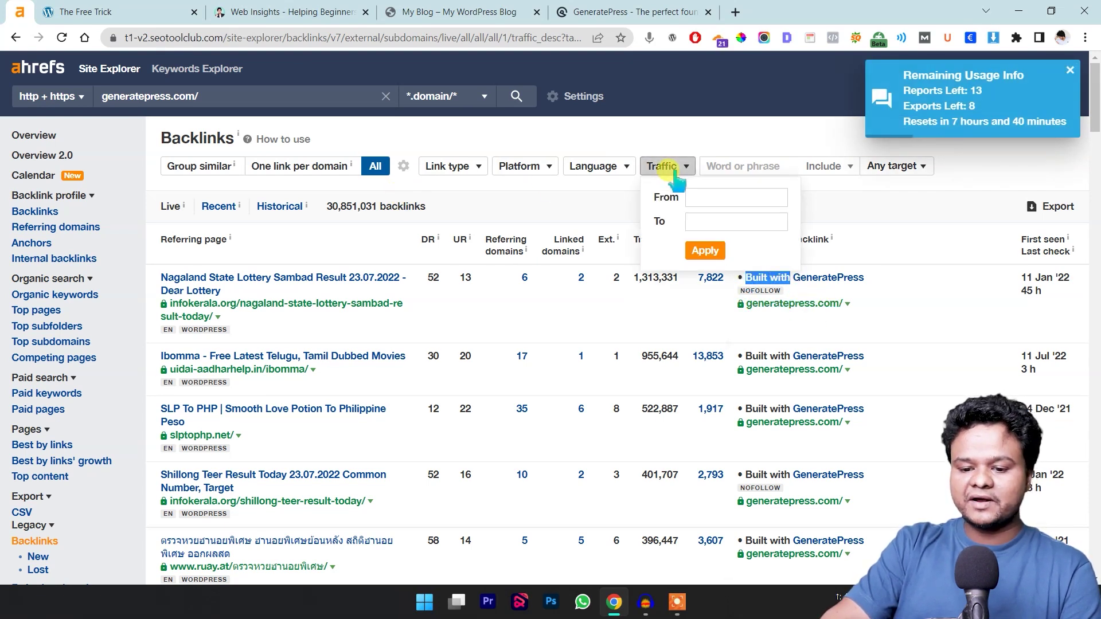
left_click(740, 167)
type("Built with")
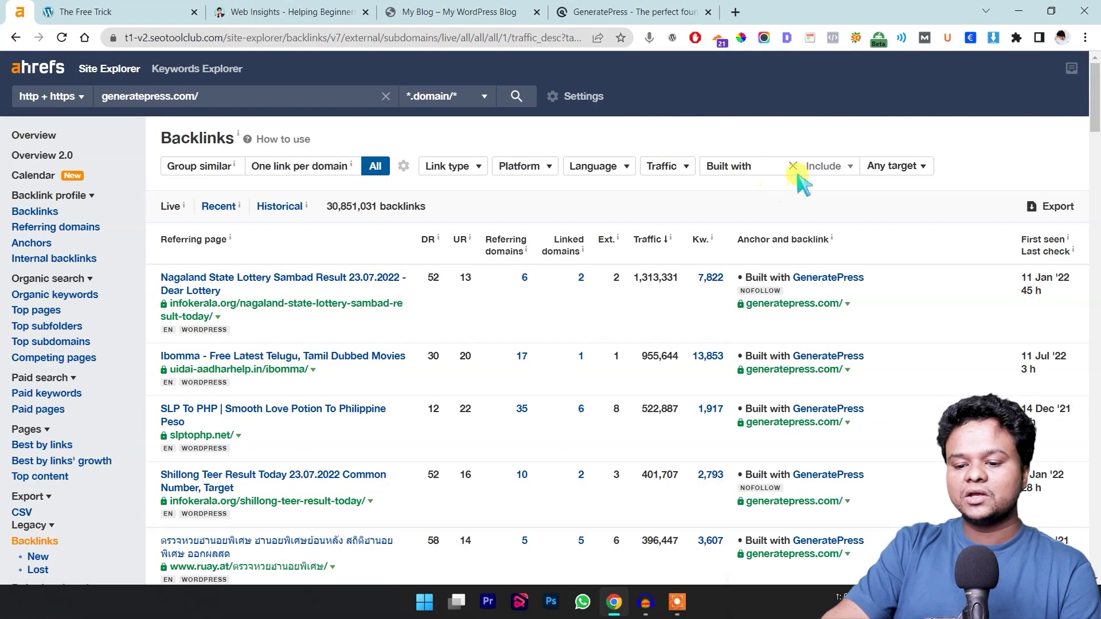
left_click(823, 167)
left_click(830, 189)
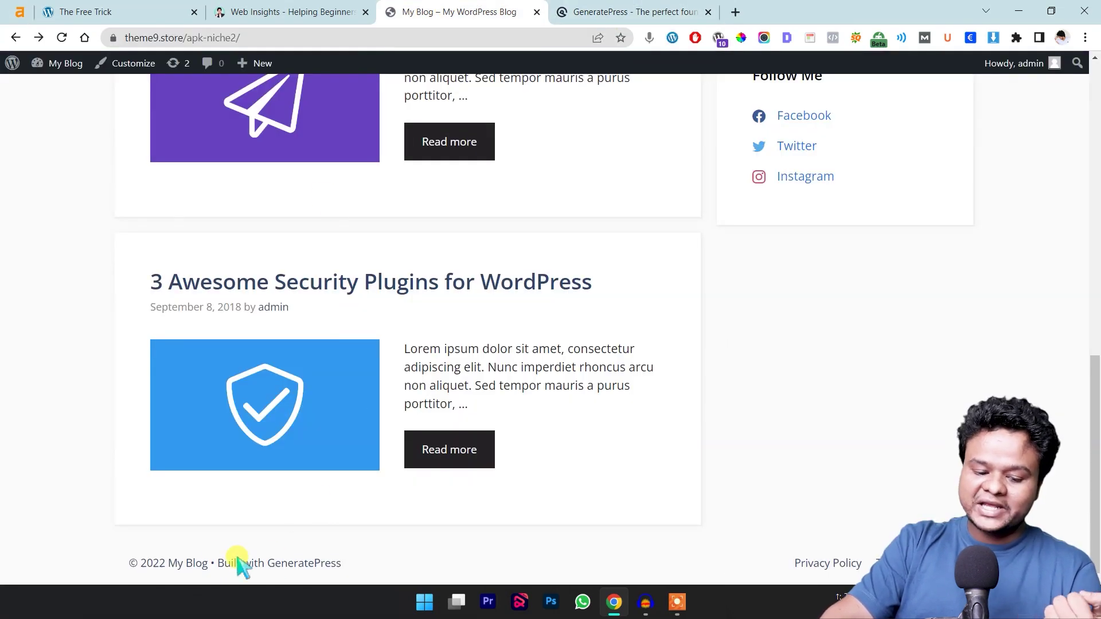
Step: Highlight the "Built with GeneratePress" credit in My Blog's footer, and return to the Ahrefs backlinks report
left_click_drag(237, 559, 370, 571)
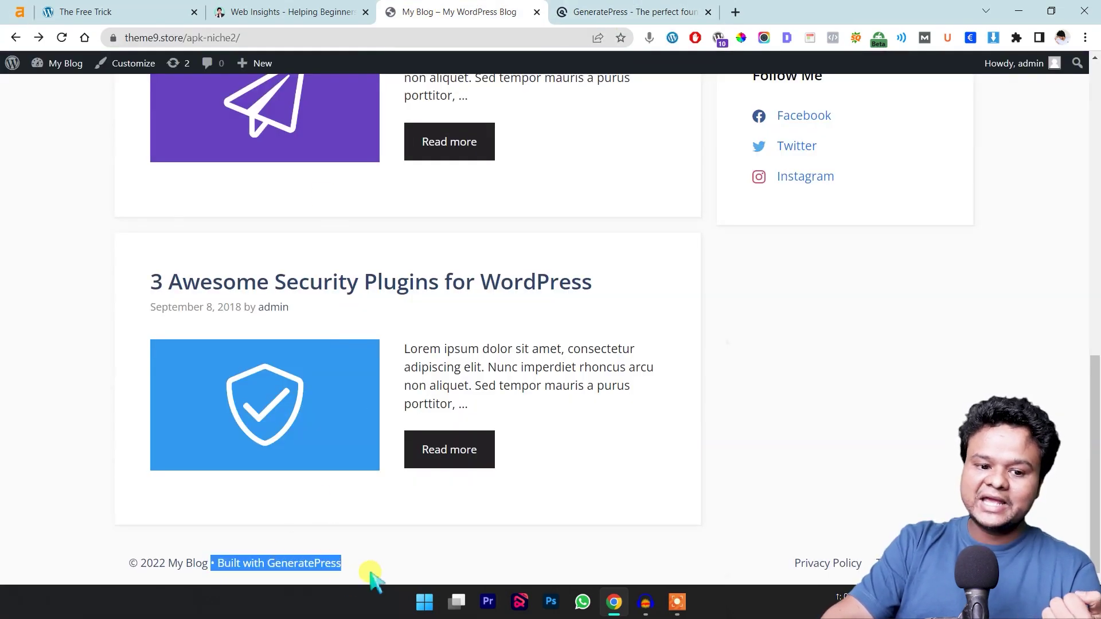
left_click(21, 11)
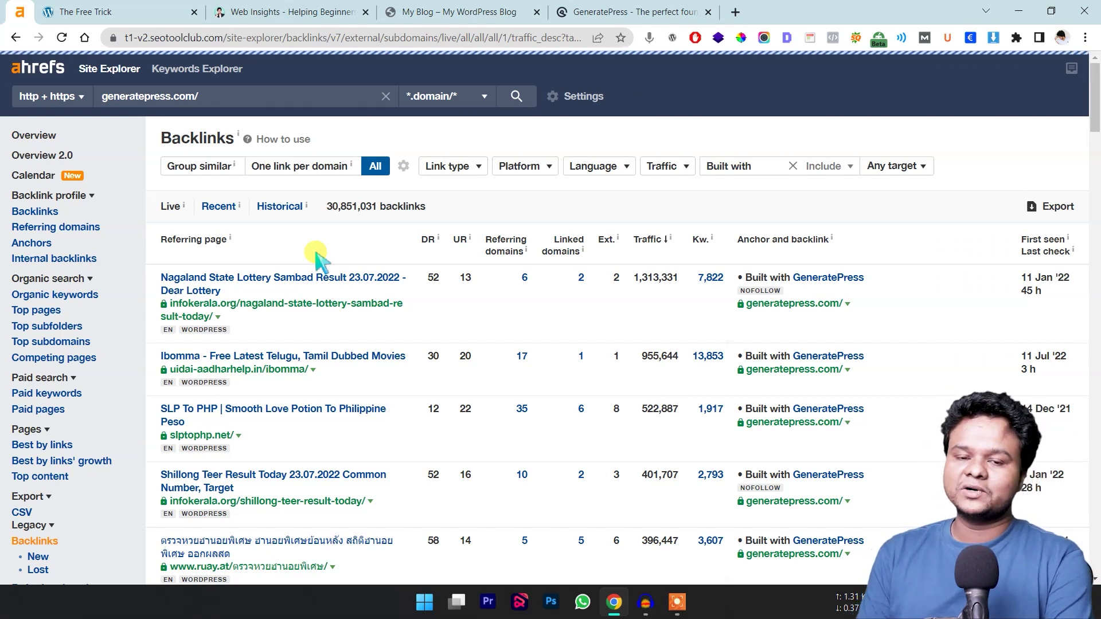
Step: Reload the generatepress.com backlinks report to get the results filtered by "built with"
key("F5")
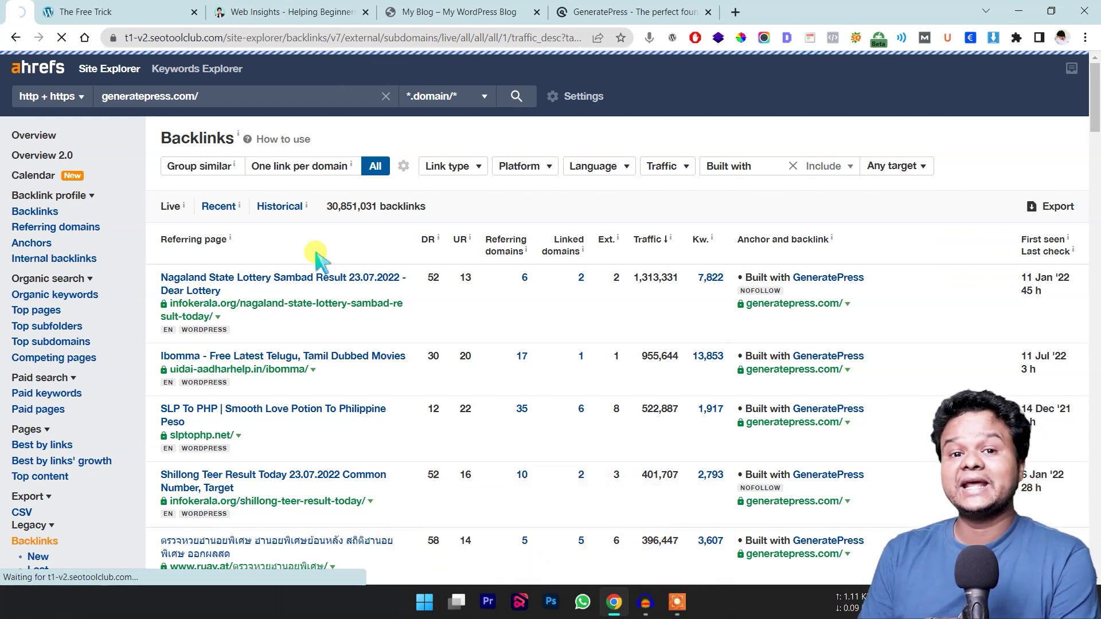
scroll(474, 302, "down", 4)
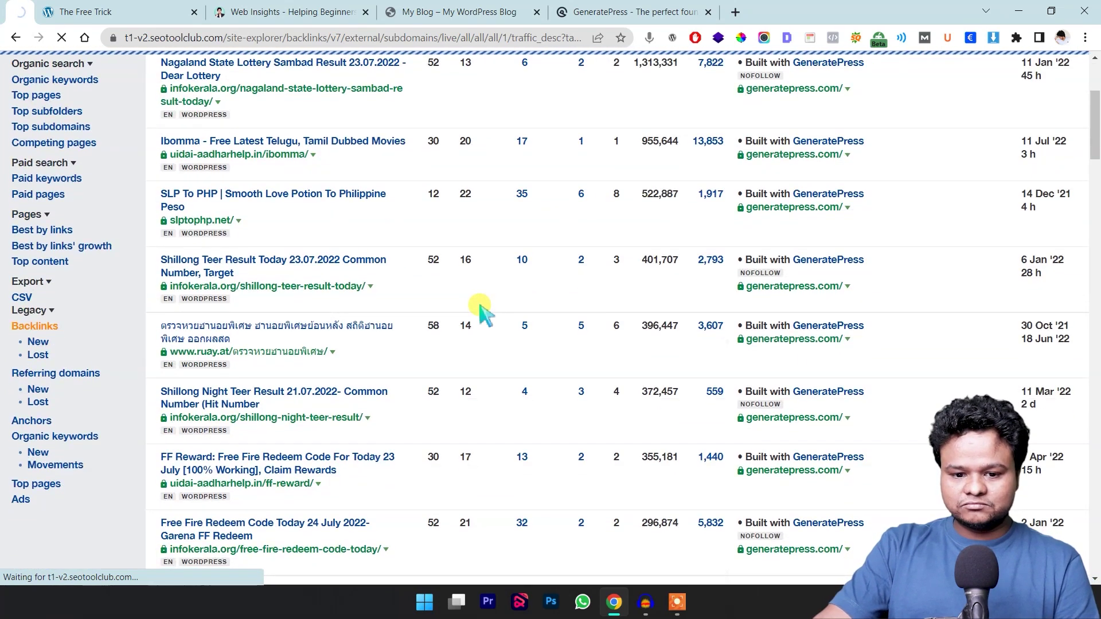
scroll(344, 123, "up", 4)
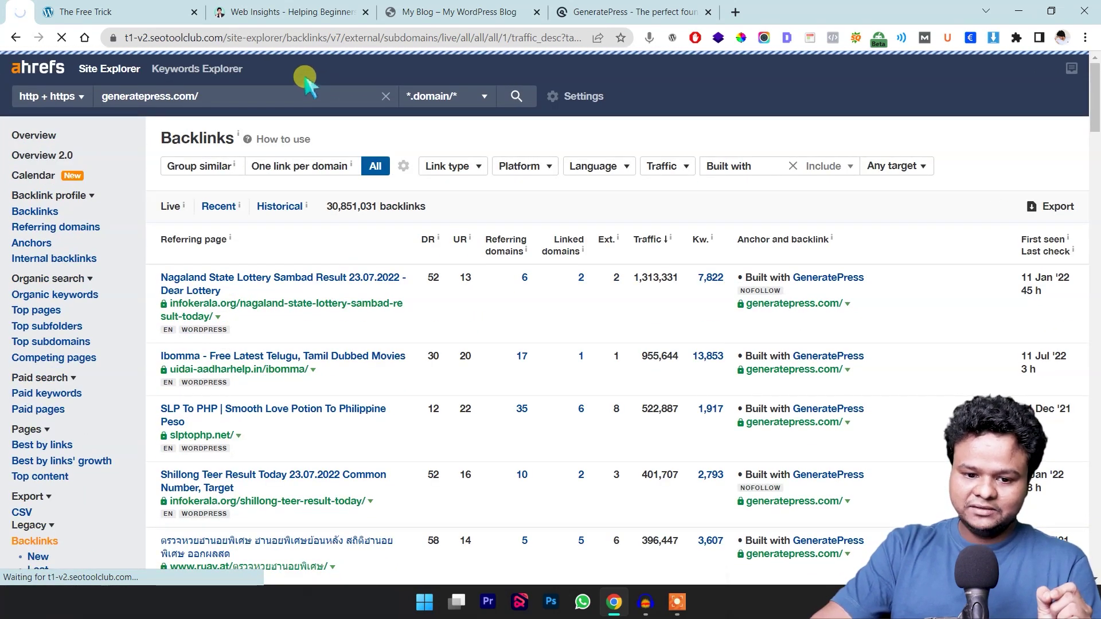
scroll(435, 290, "down", 3)
scroll(355, 243, "up", 3)
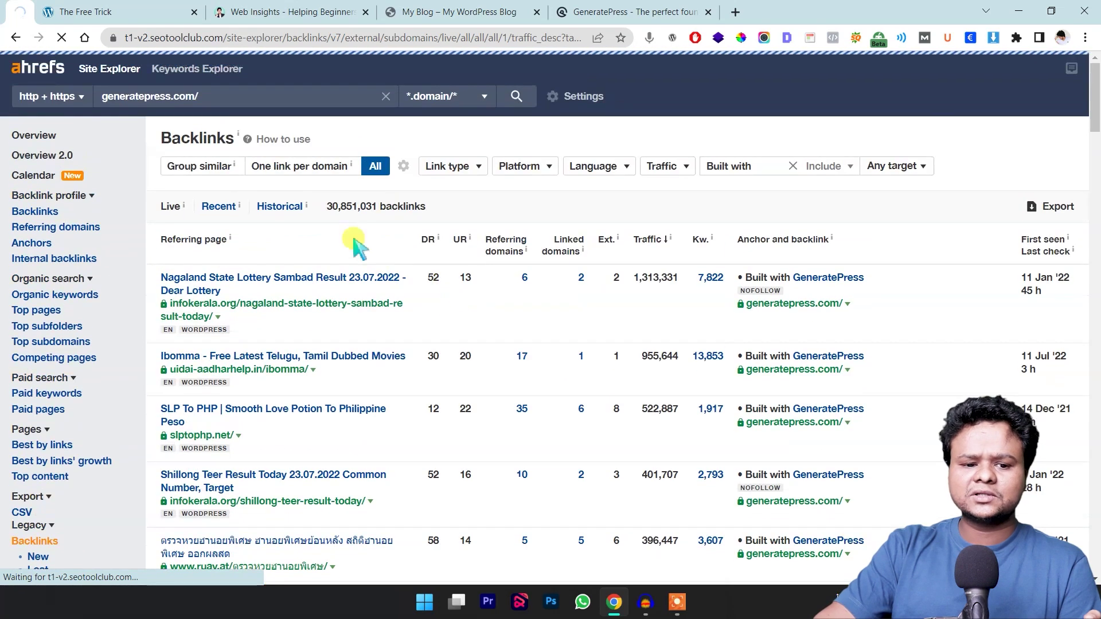
left_click(317, 8)
left_click(17, 11)
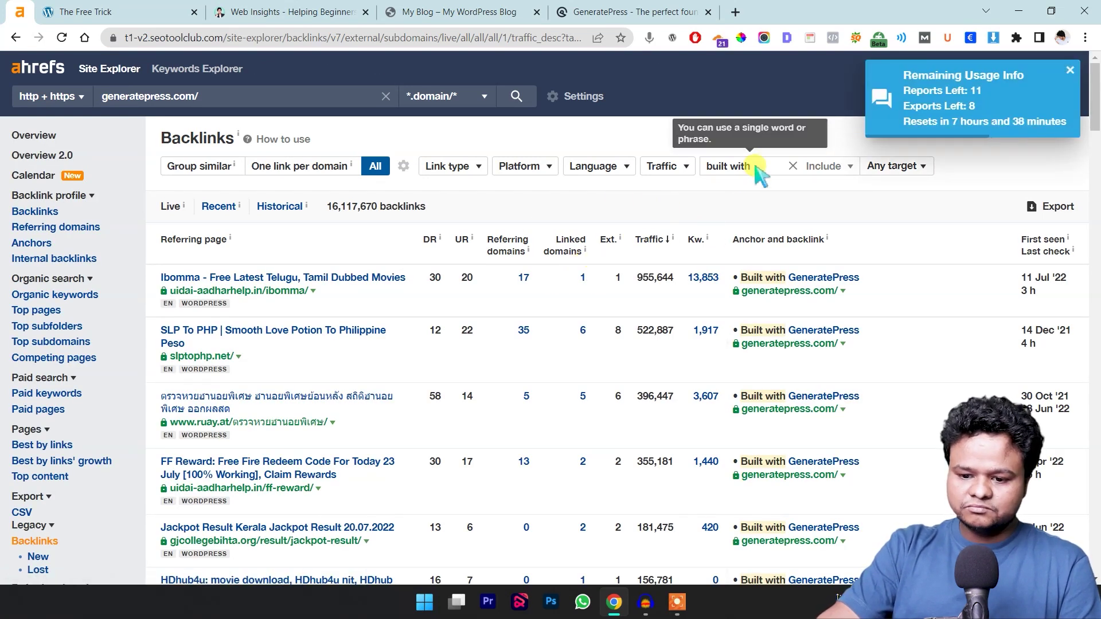
Step: Highlight the "built with" filter phrase, view the GeneratePress home page, and return to the filtered backlinks
left_click_drag(757, 166, 682, 172)
left_click(580, 12)
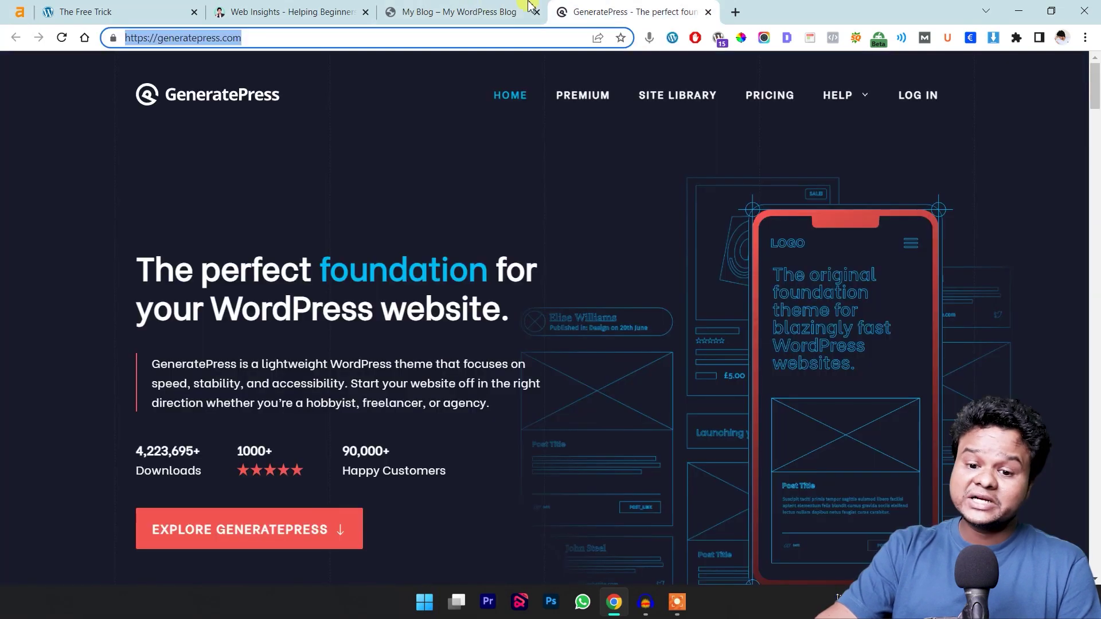
left_click(20, 11)
Step: Find the HDhub4u movie download page in the filtered backlinks and examine its domain rating and traffic
scroll(270, 191, "down", 5)
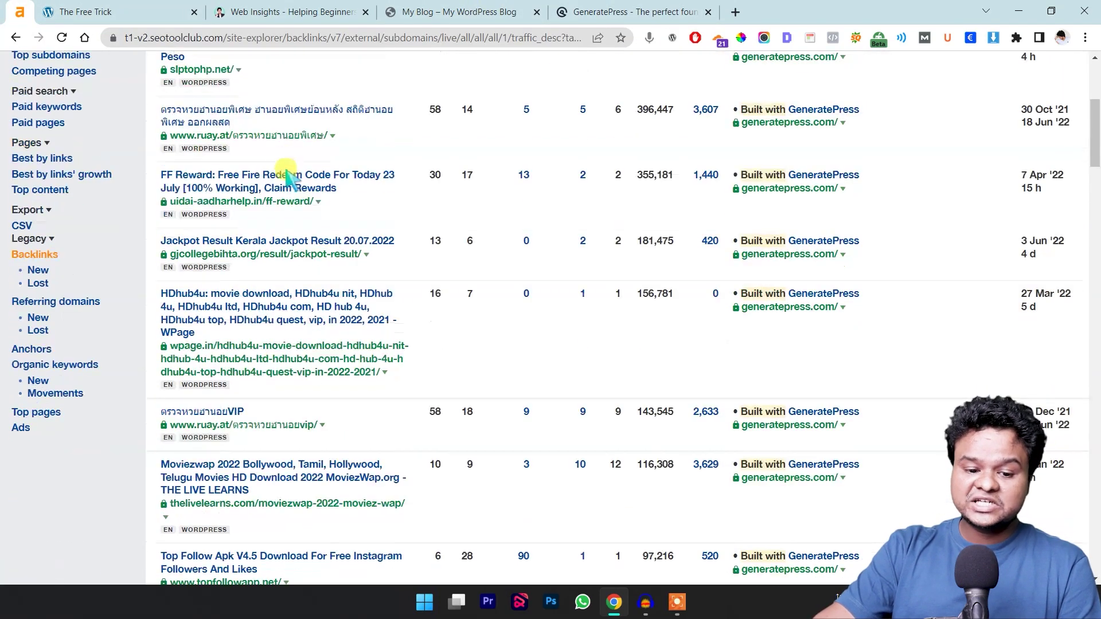
scroll(274, 293, "down", 1)
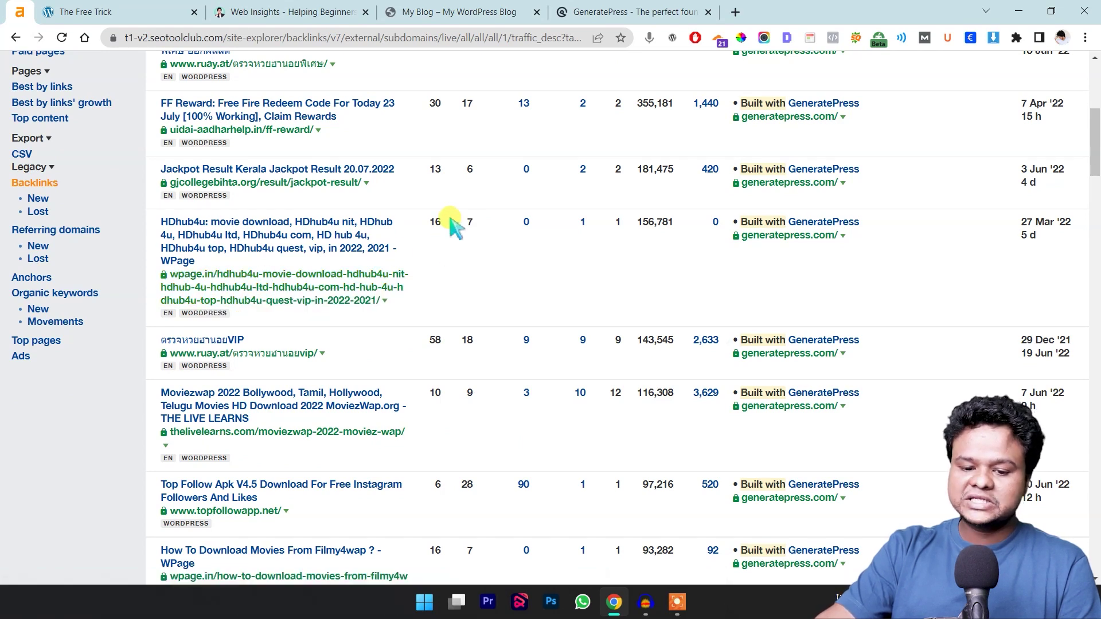
double_click(659, 223)
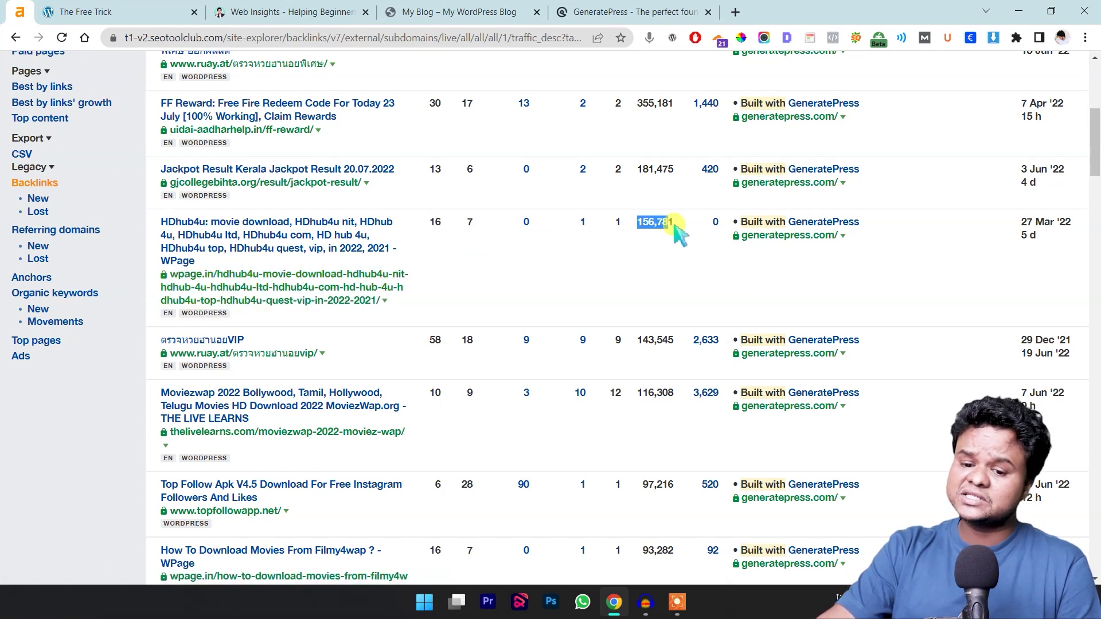
Step: Look further down the "built with" backlinks and compare the referring pages' domain ratings and traffic
scroll(265, 177, "down", 3)
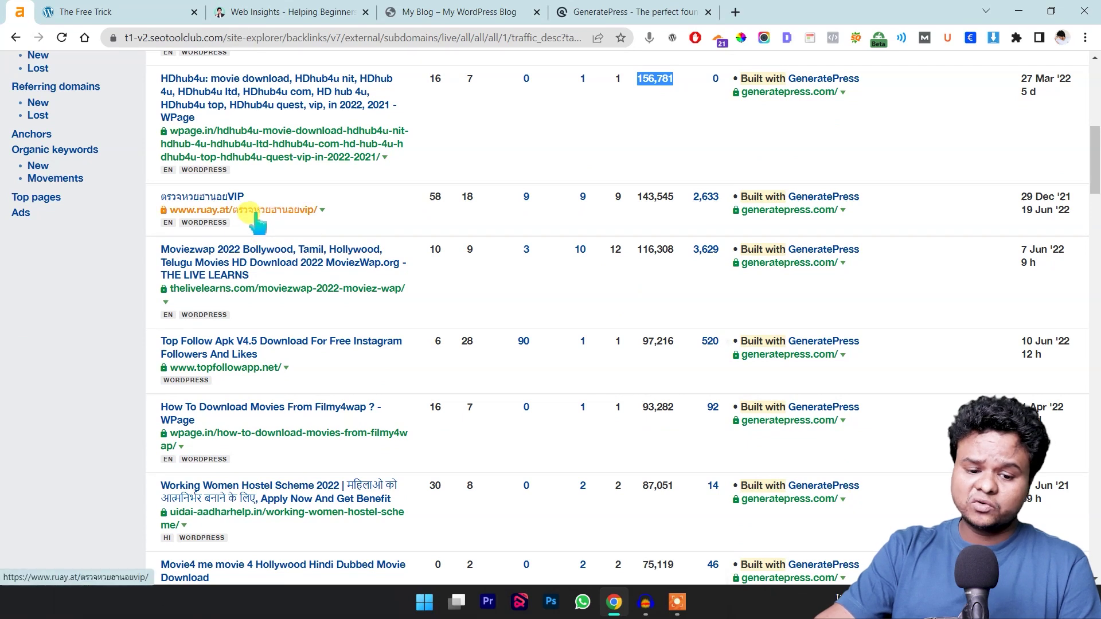
scroll(442, 241, "down", 10)
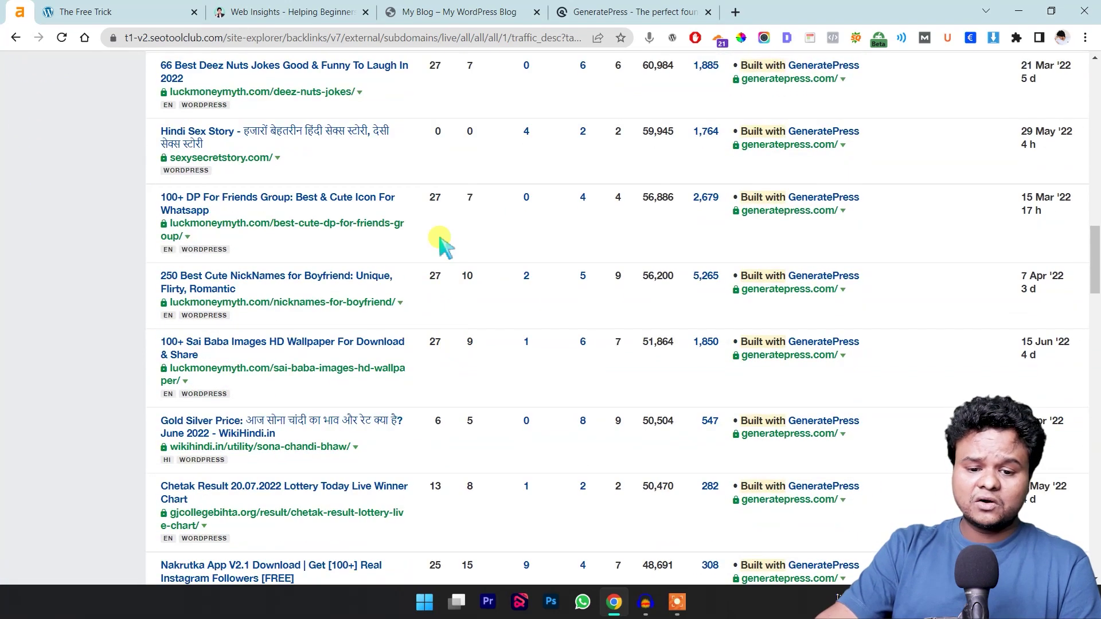
scroll(357, 226, "up", 1)
scroll(476, 233, "down", 5)
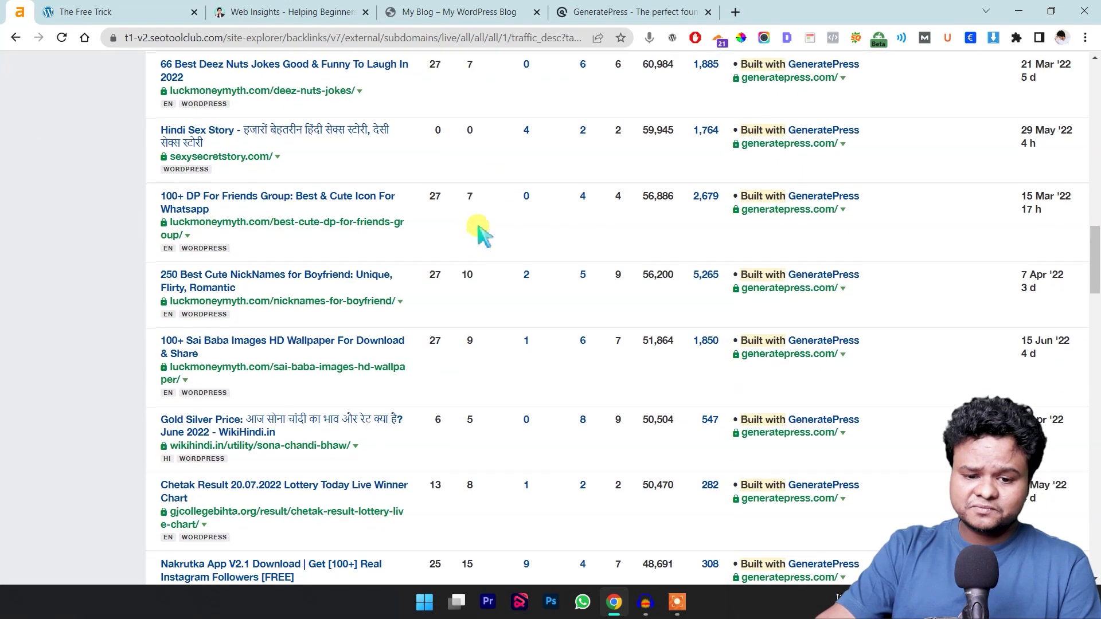
scroll(516, 247, "down", 2)
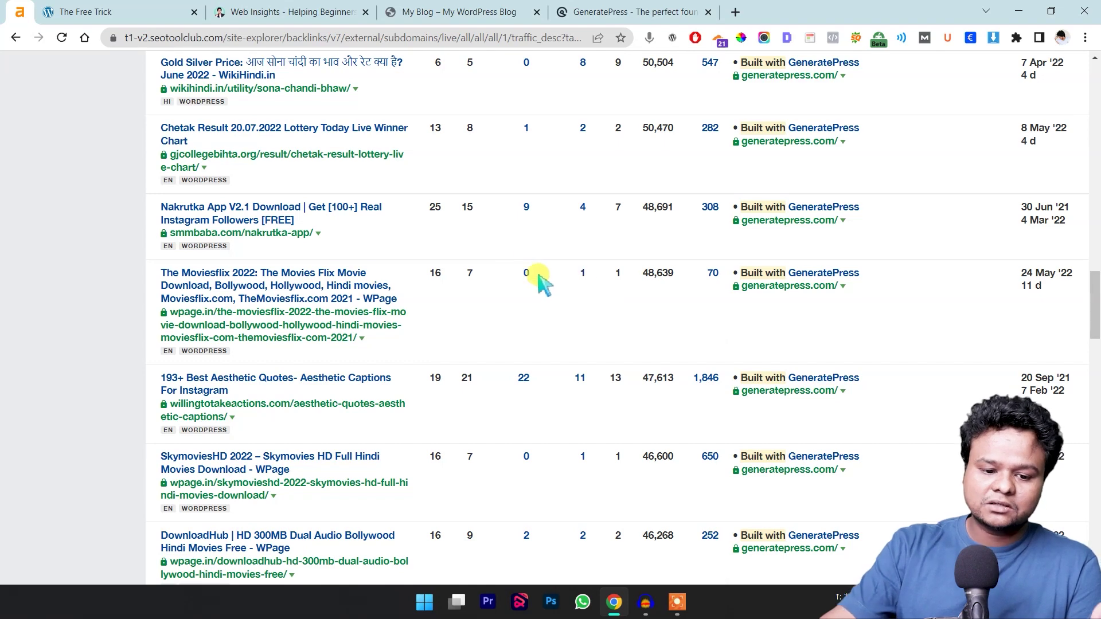
scroll(479, 246, "down", 6)
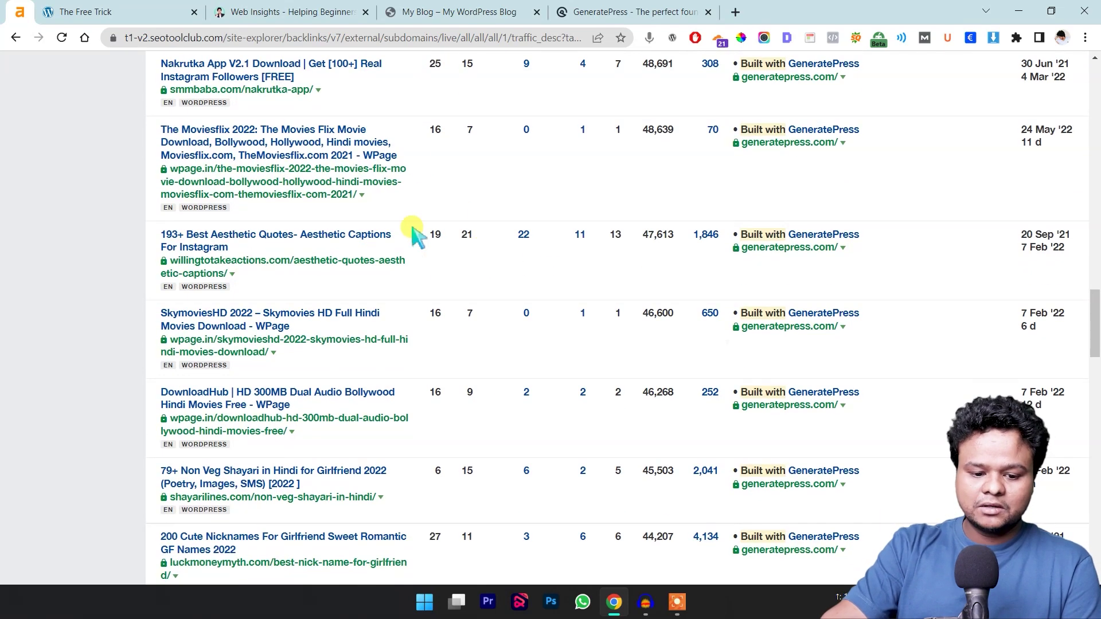
Step: Find the Djayodhya club page from wpage.in in the backlinks, view it in a separate tab, and return to the report
scroll(368, 219, "down", 14)
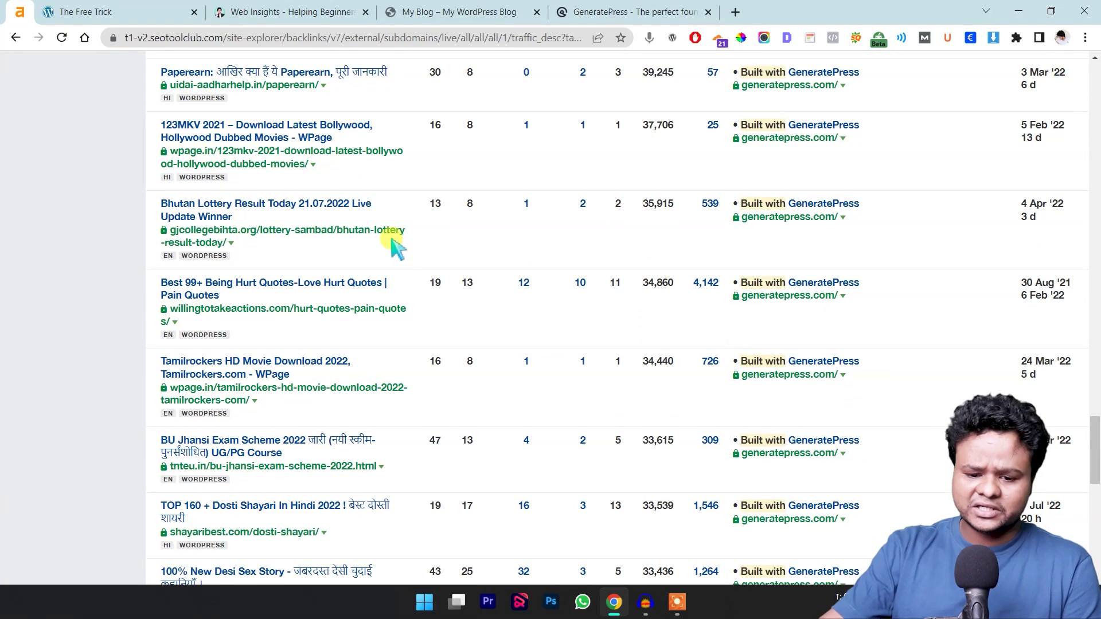
scroll(396, 248, "up", 8)
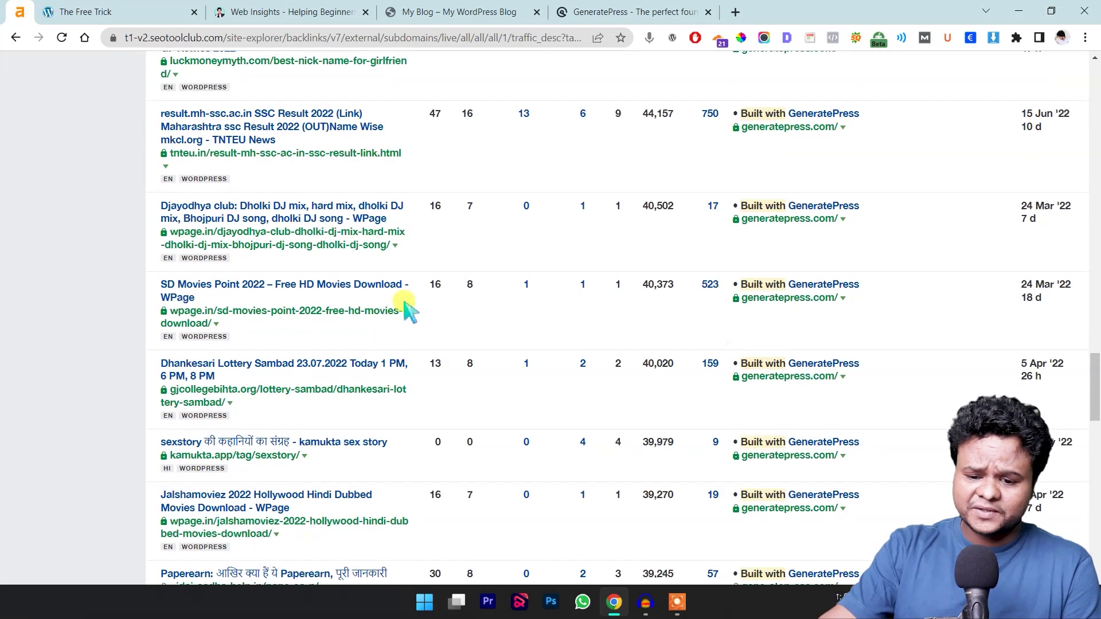
middle_click(257, 220)
left_click(283, 7)
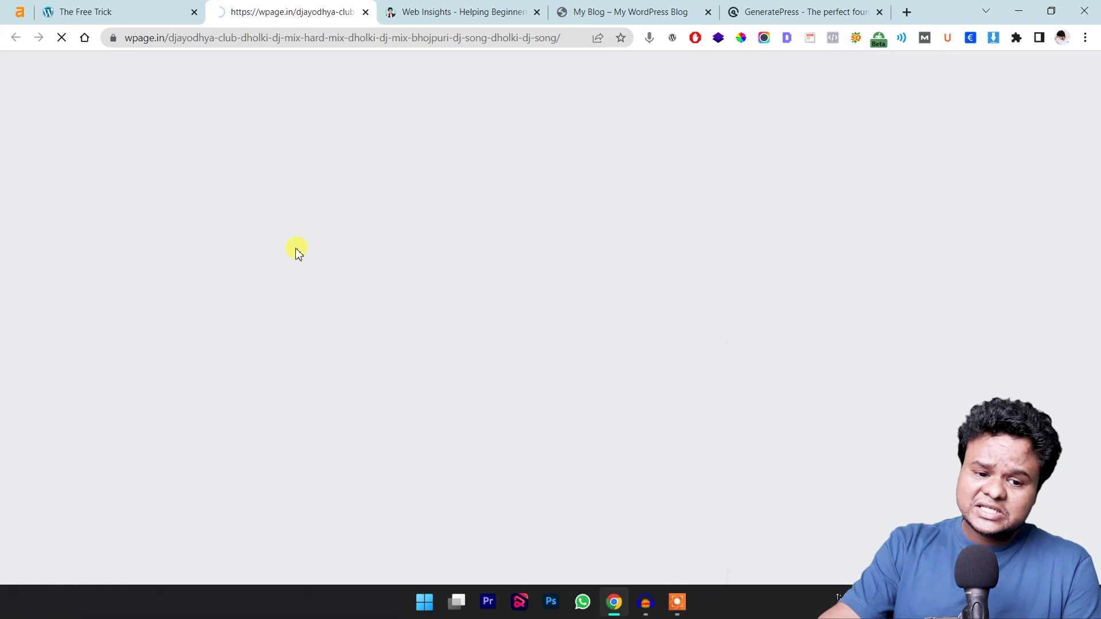
scroll(292, 275, "down", 10)
scroll(288, 287, "up", 6)
scroll(287, 287, "down", 12)
left_click(3, 9)
Step: Look through the rest of the first page of "built with" backlinks and return to the report's filters
scroll(328, 290, "down", 6)
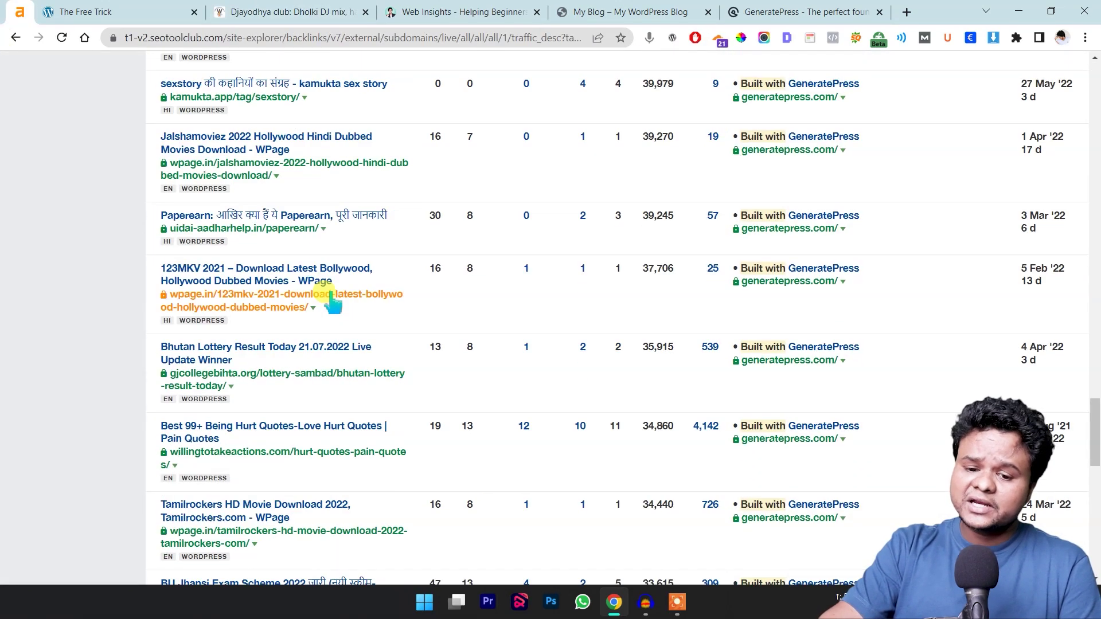
scroll(331, 301, "down", 16)
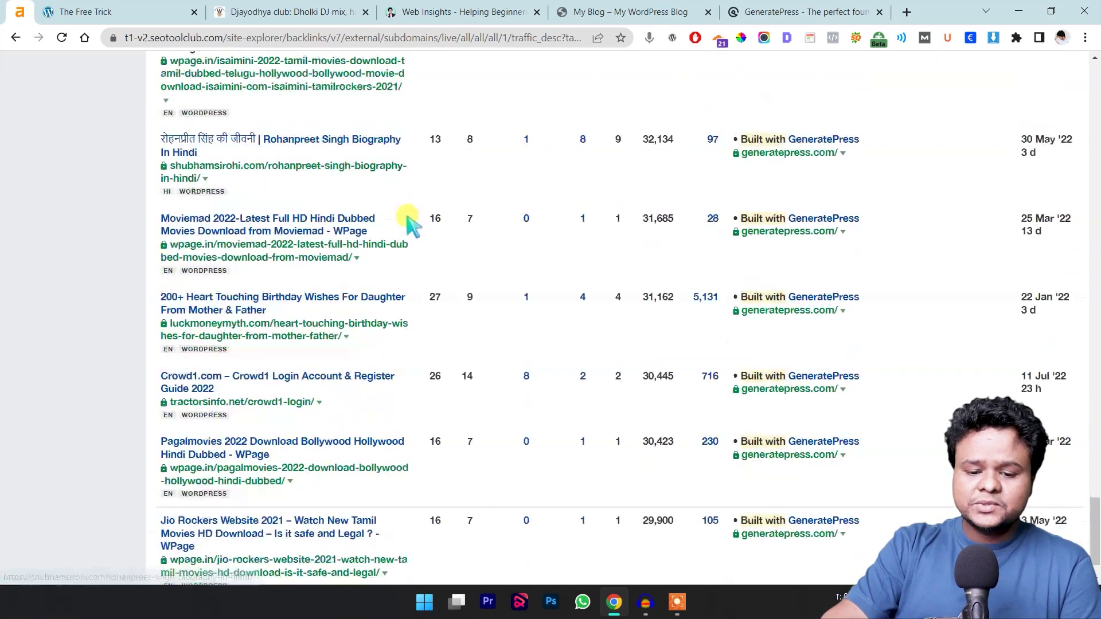
scroll(396, 244, "down", 2)
scroll(383, 386, "up", 20)
scroll(404, 370, "up", 20)
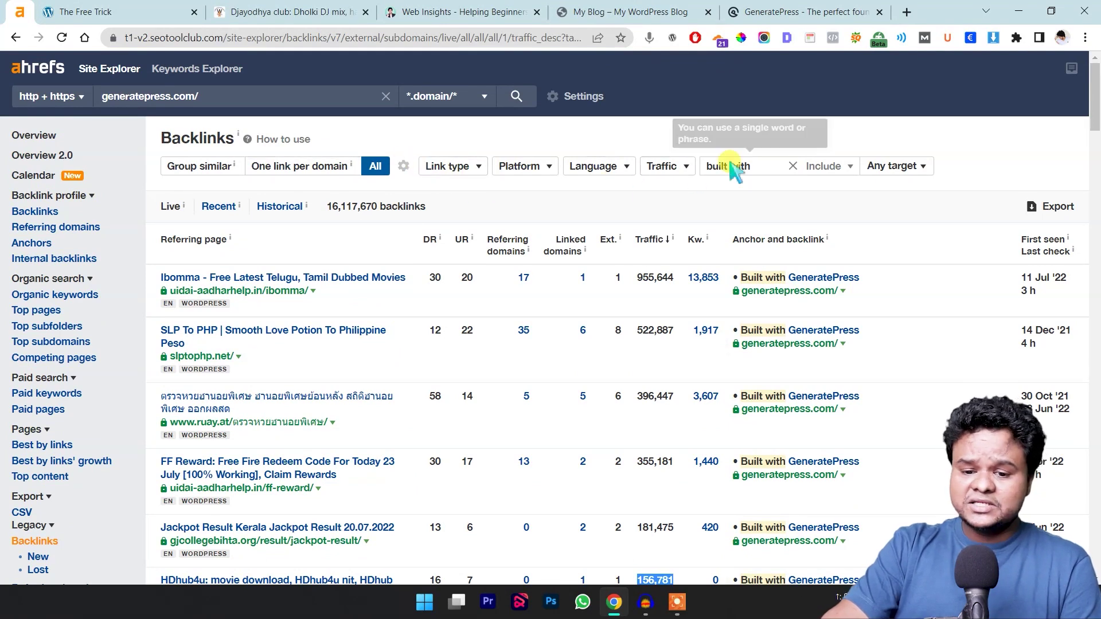
left_click(450, 168)
left_click(395, 149)
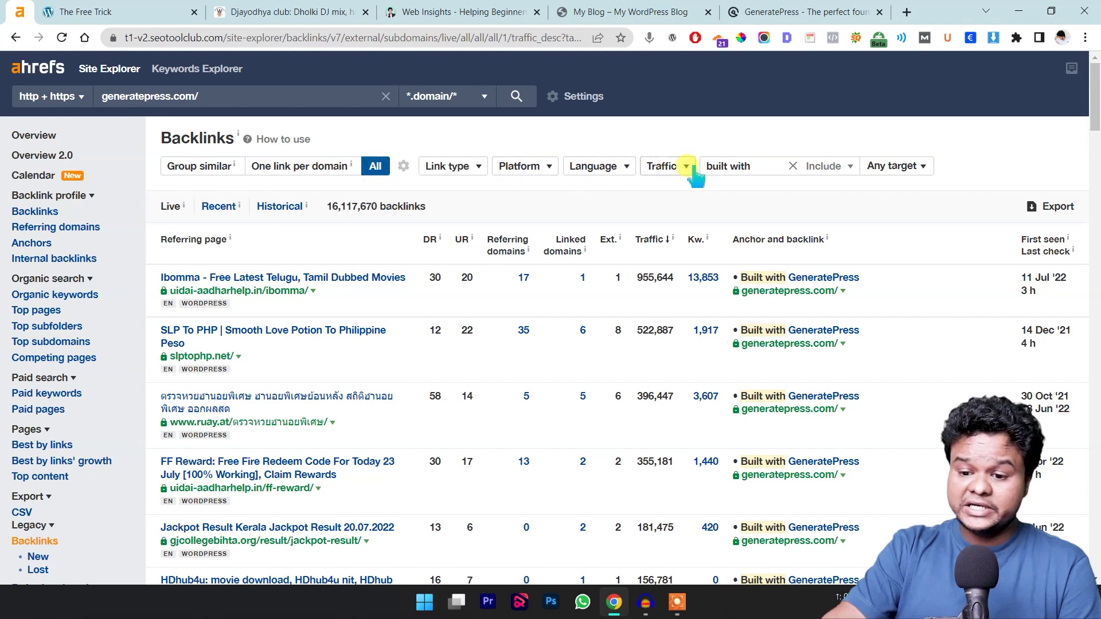
left_click(895, 166)
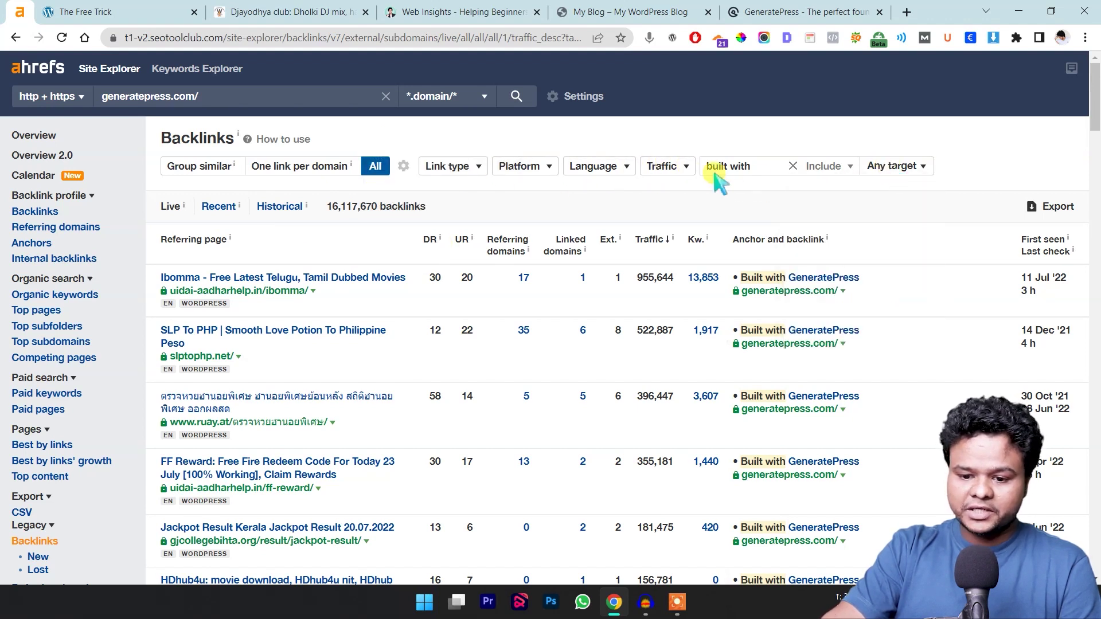
left_click(665, 165)
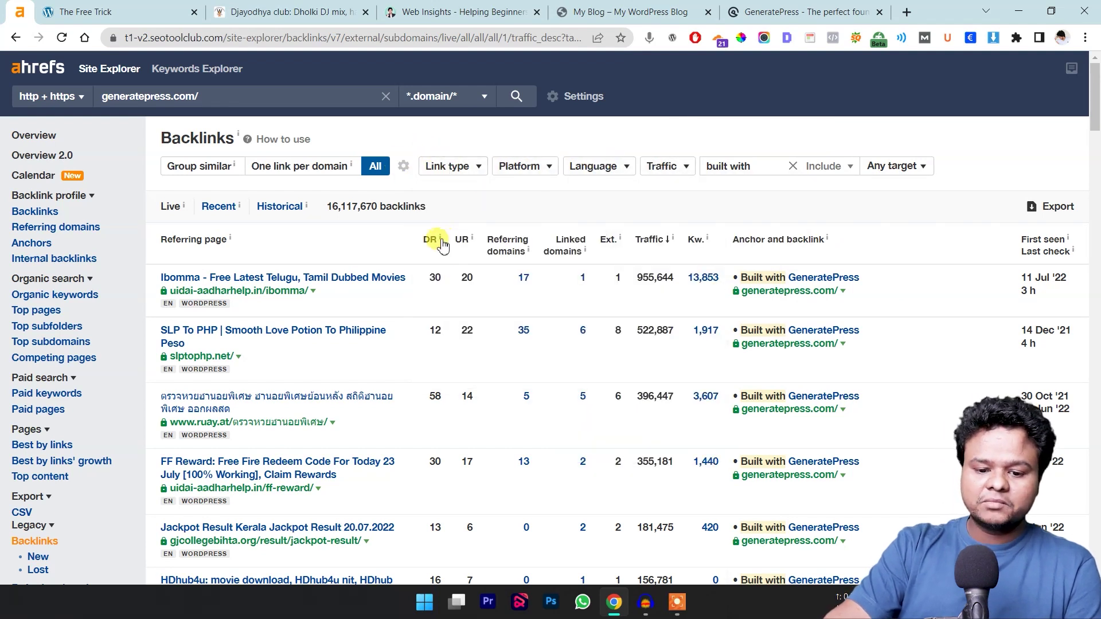
left_click(436, 244)
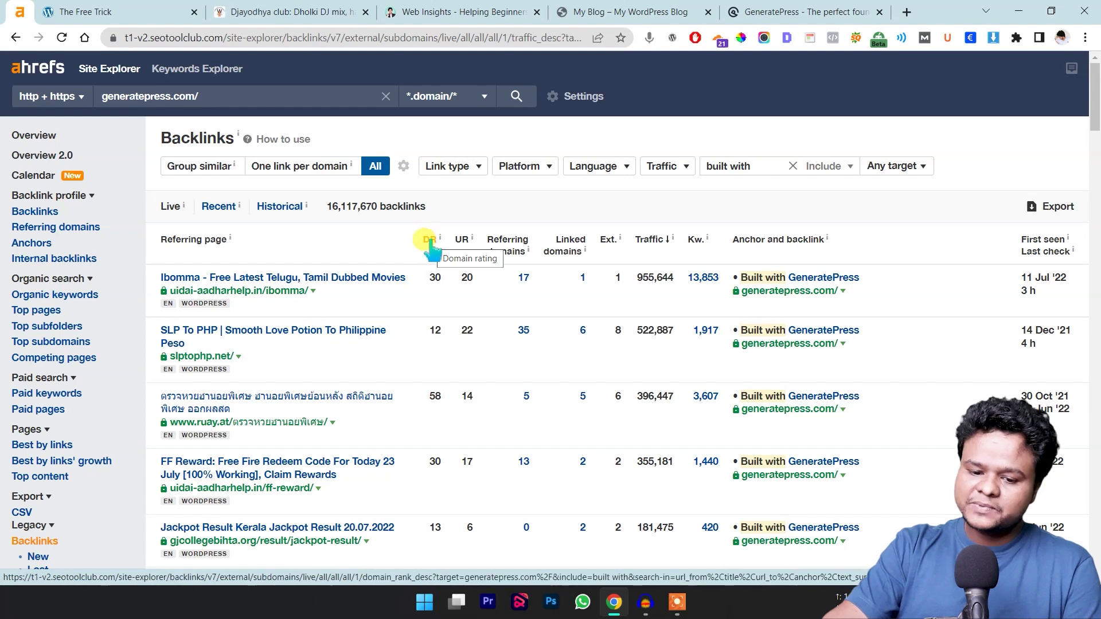
Step: Go to page 2 of the "built with" backlink results
scroll(427, 252, "down", 20)
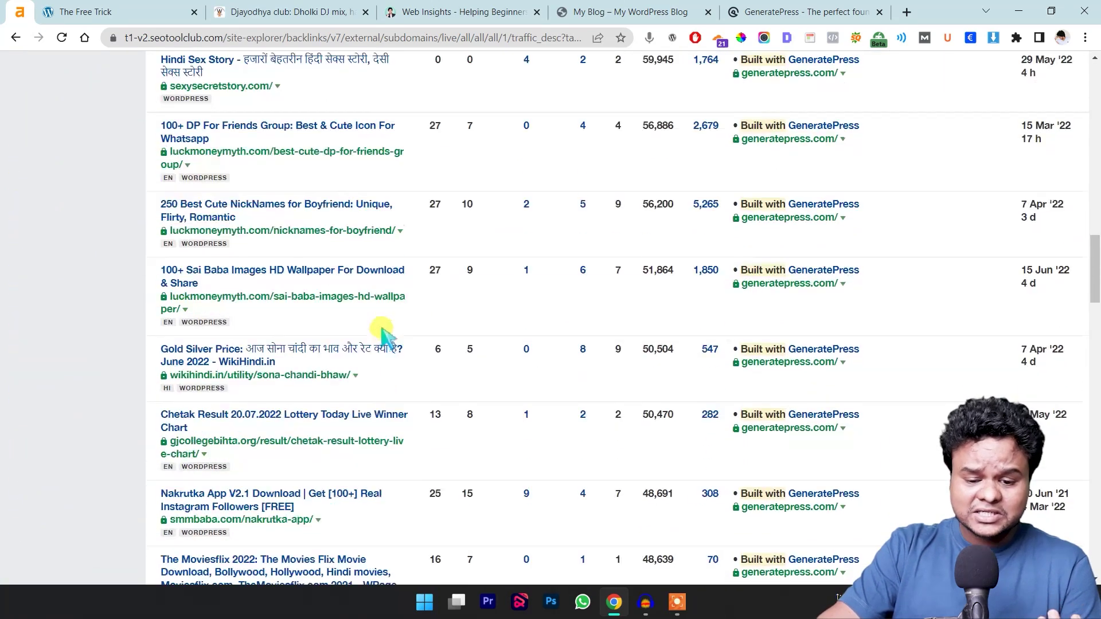
scroll(412, 310, "down", 6)
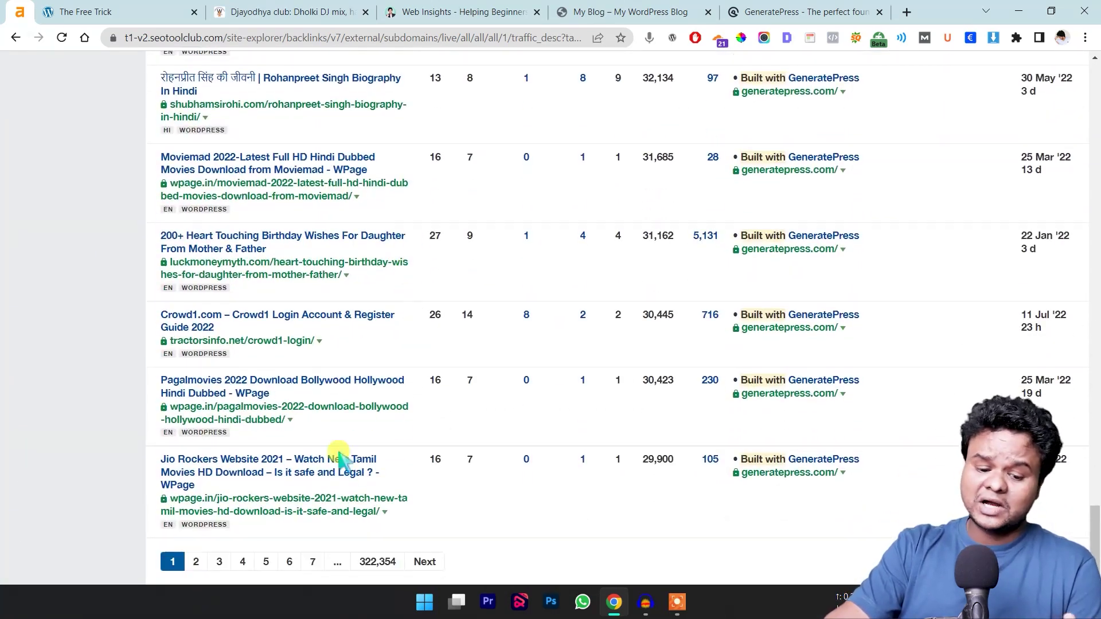
left_click(196, 561)
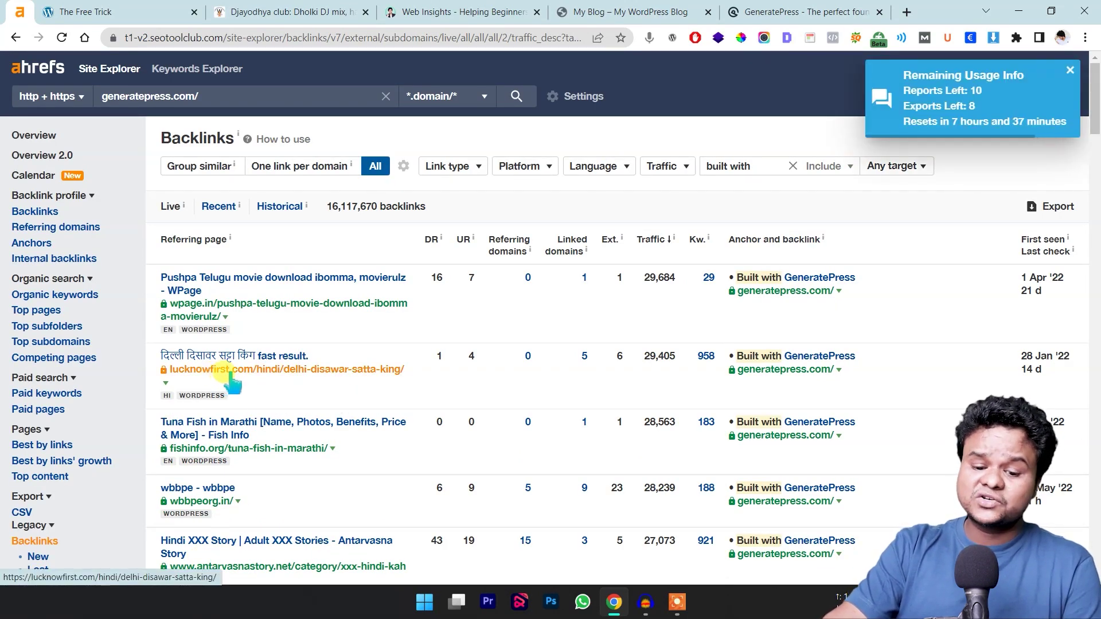
Step: Highlight the traffic of the lucknowfirst.com page and the domain rating and traffic of the fishinfo.org tuna fish page
left_click_drag(649, 358, 677, 360)
scroll(630, 392, "down", 1)
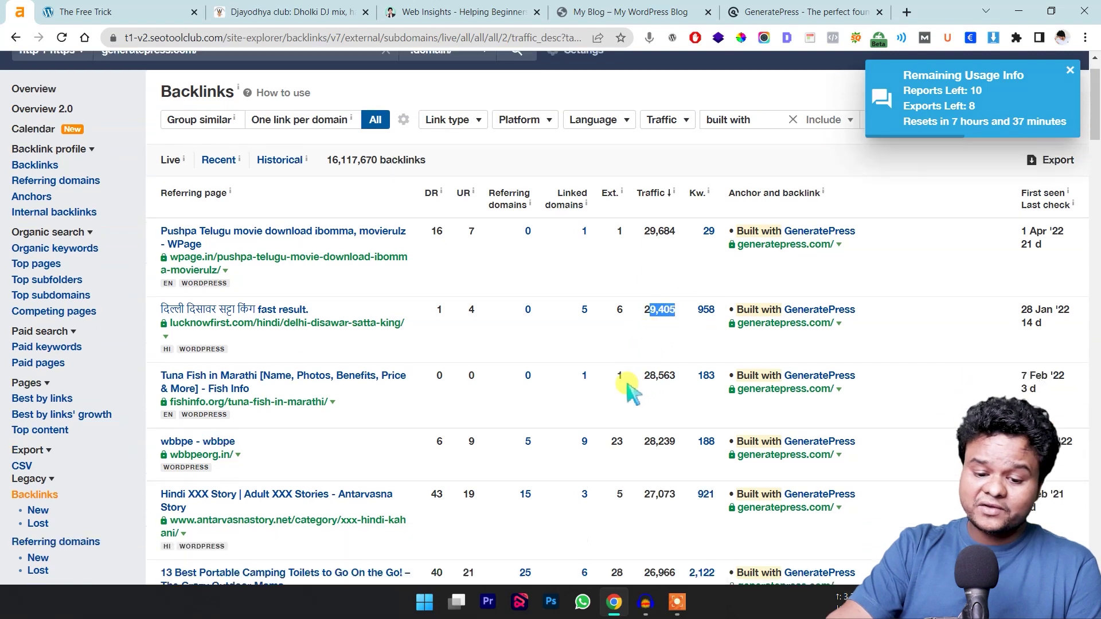
scroll(631, 393, "down", 2)
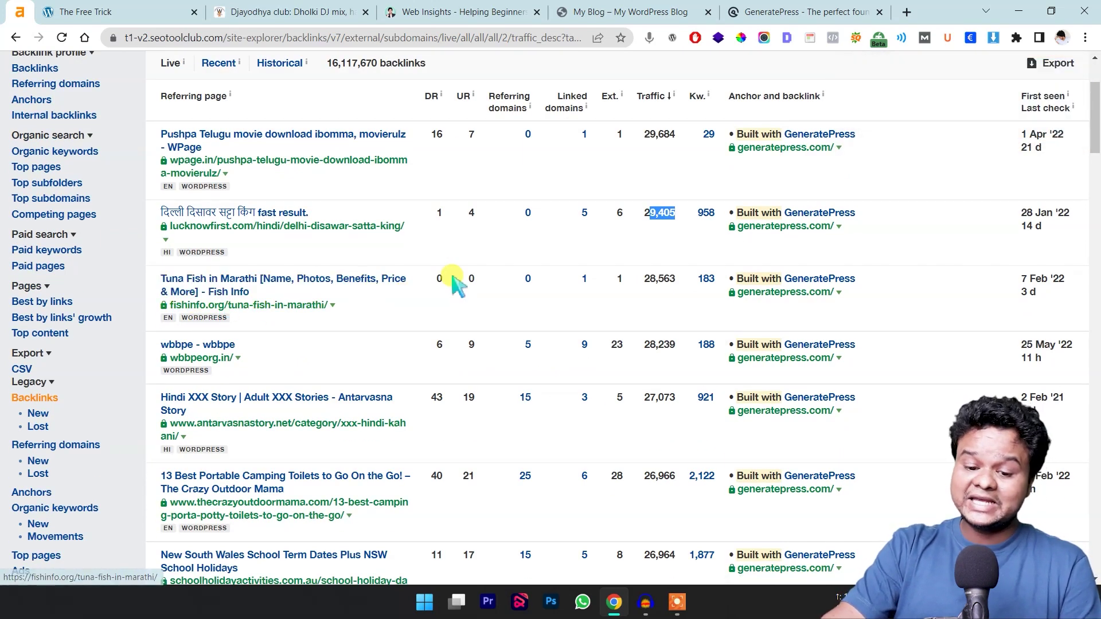
left_click_drag(450, 279, 434, 279)
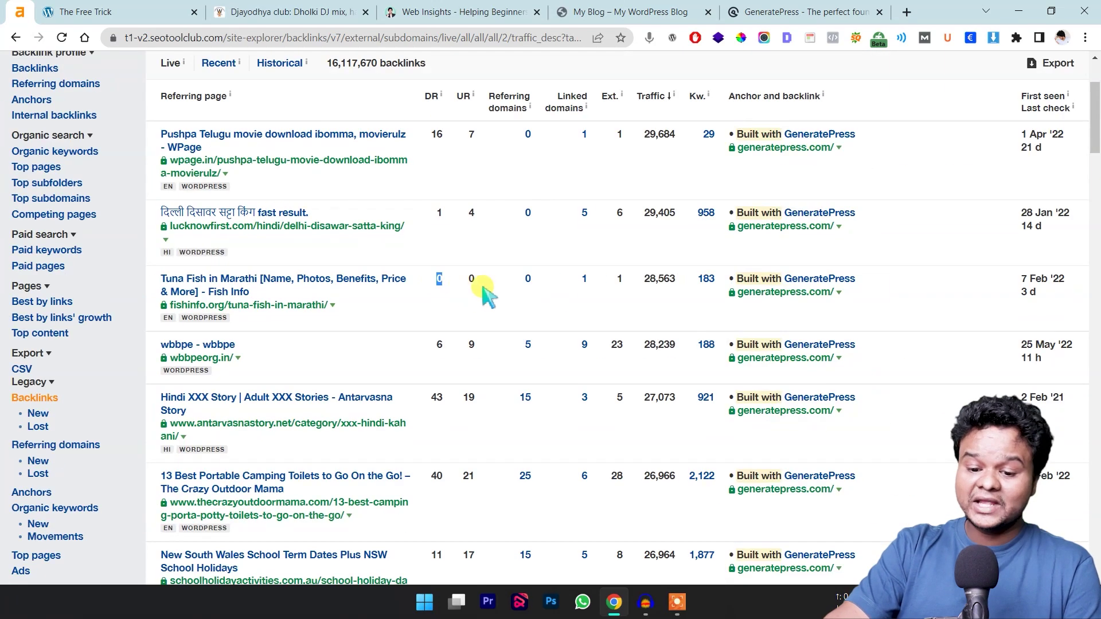
left_click_drag(634, 279, 684, 283)
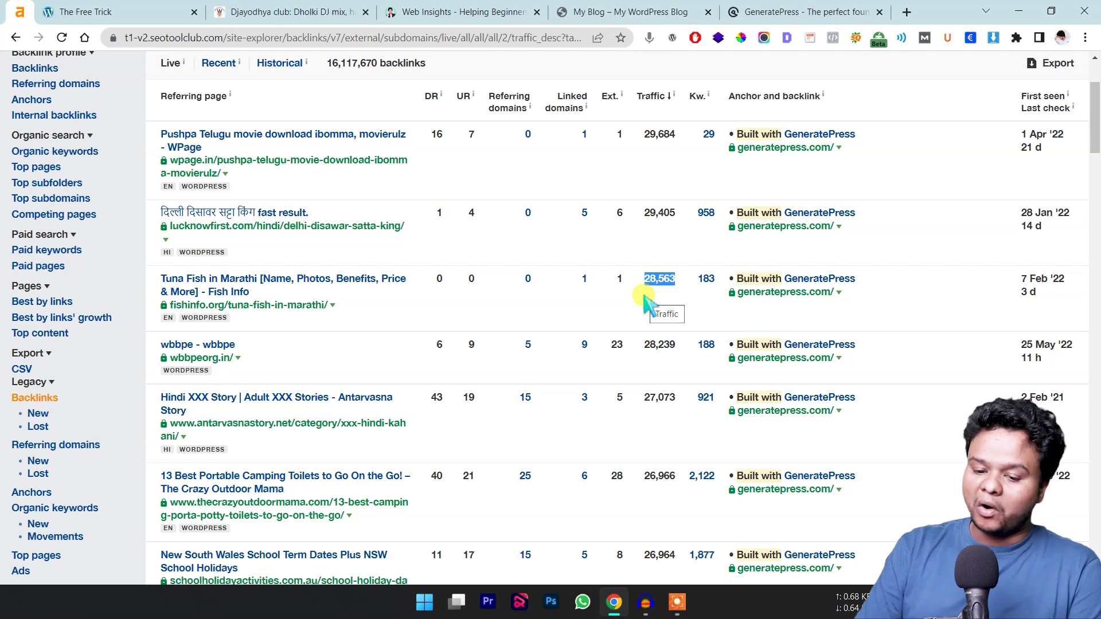
Step: Look through the remaining referring pages on page 2 of the filtered backlinks and return to the report's beginning
scroll(265, 307, "down", 1)
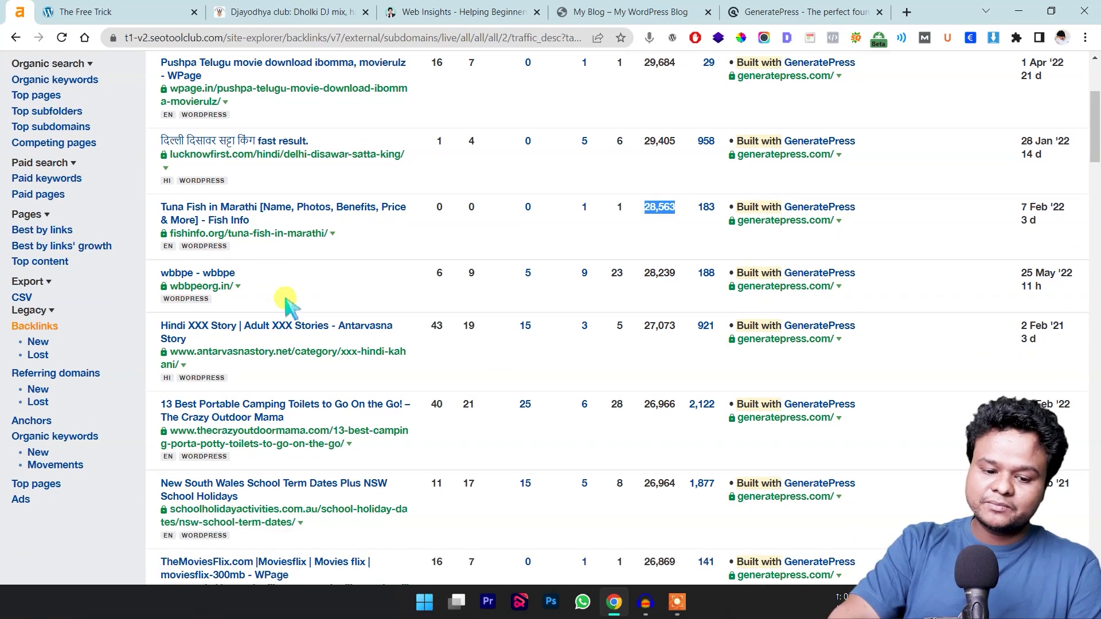
scroll(284, 304, "down", 10)
scroll(536, 369, "down", 5)
scroll(524, 384, "up", 10)
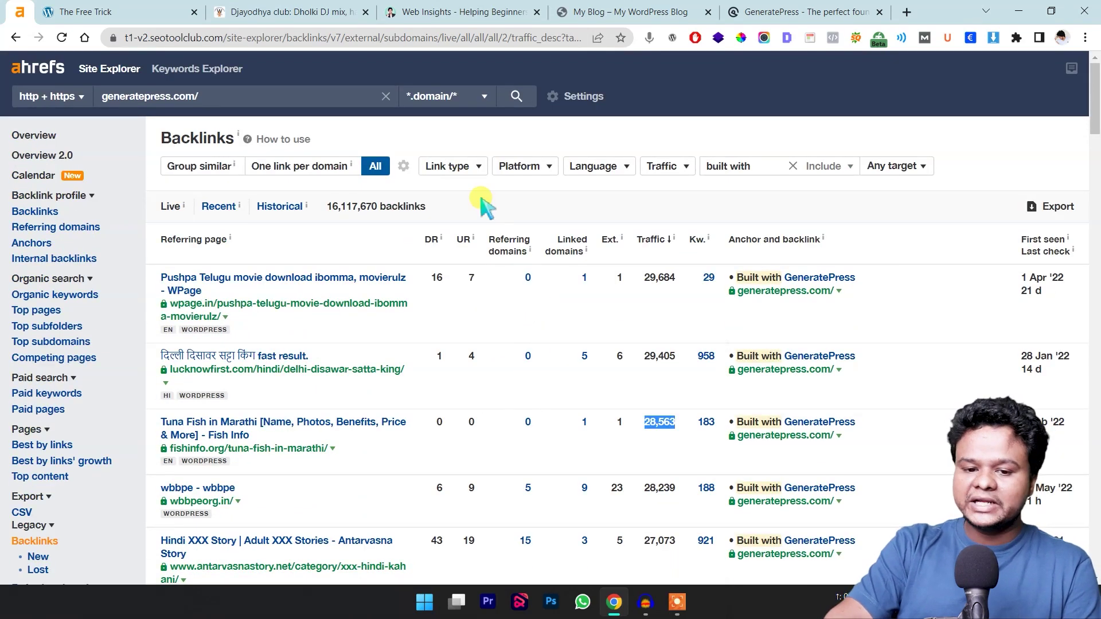
Step: Switch to the My Blog site and compare its "Built with GeneratePress" footer credit with the filtered Ahrefs backlinks
left_click(317, 10)
left_click(453, 11)
left_click(684, 6)
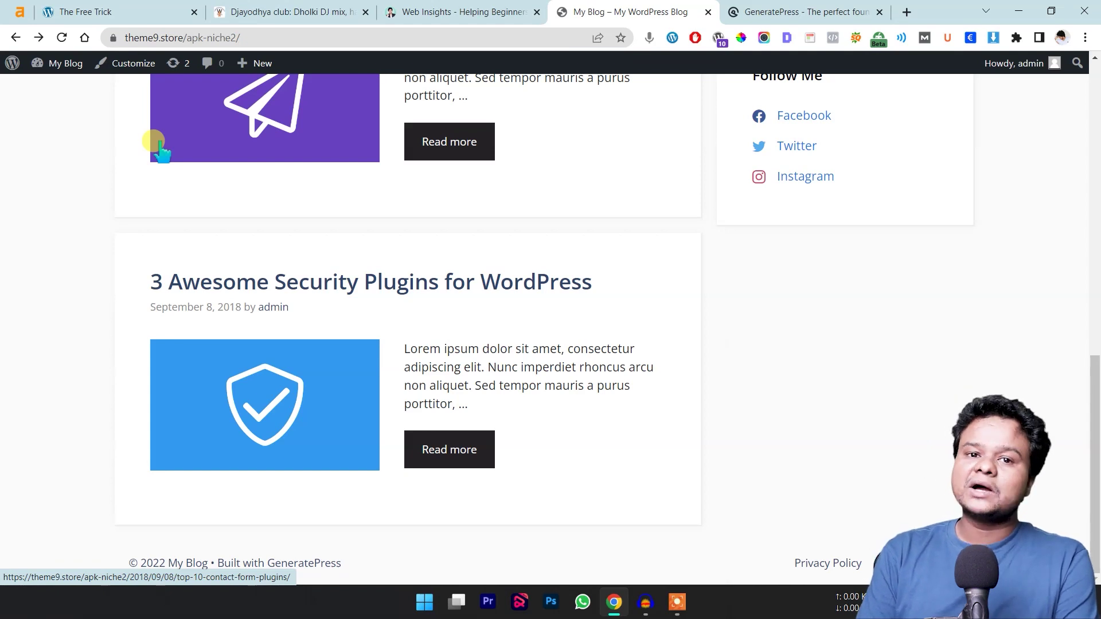
key("ctrl+1")
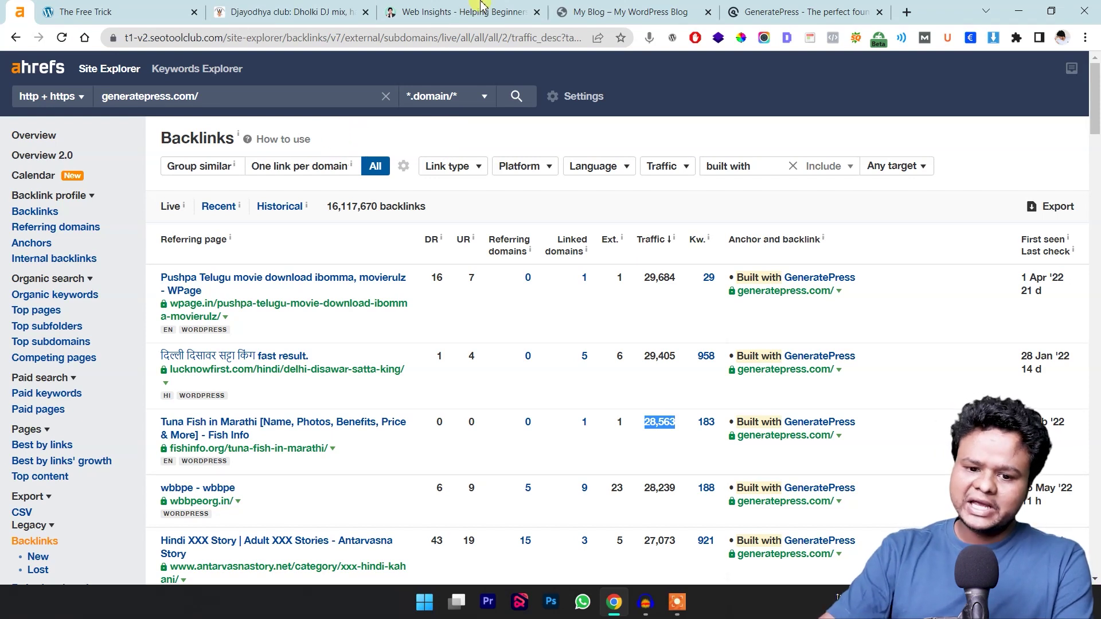
left_click(638, 4)
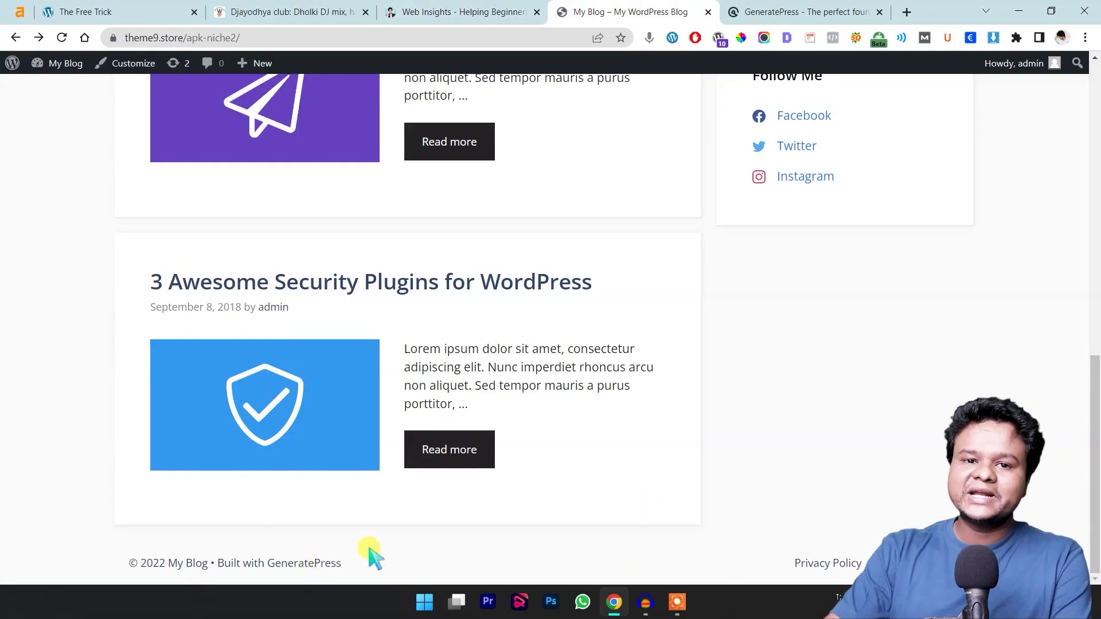
Step: Go to the My Blog WordPress dashboard and open the GeneratePress theme settings
left_click(131, 65)
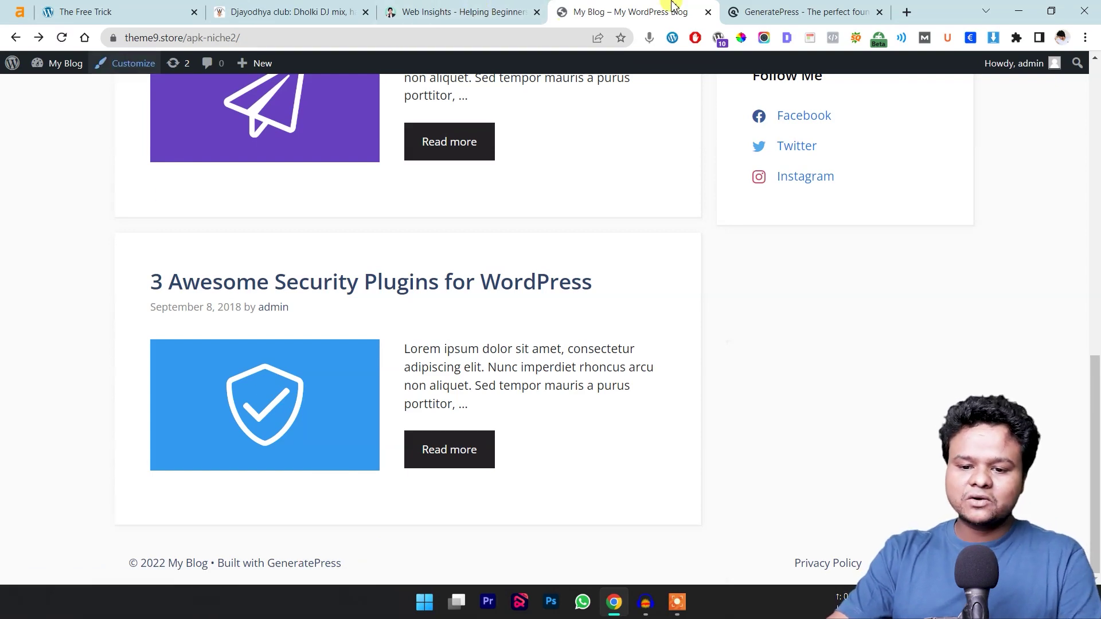
mouse_move(63, 63)
left_click(64, 87)
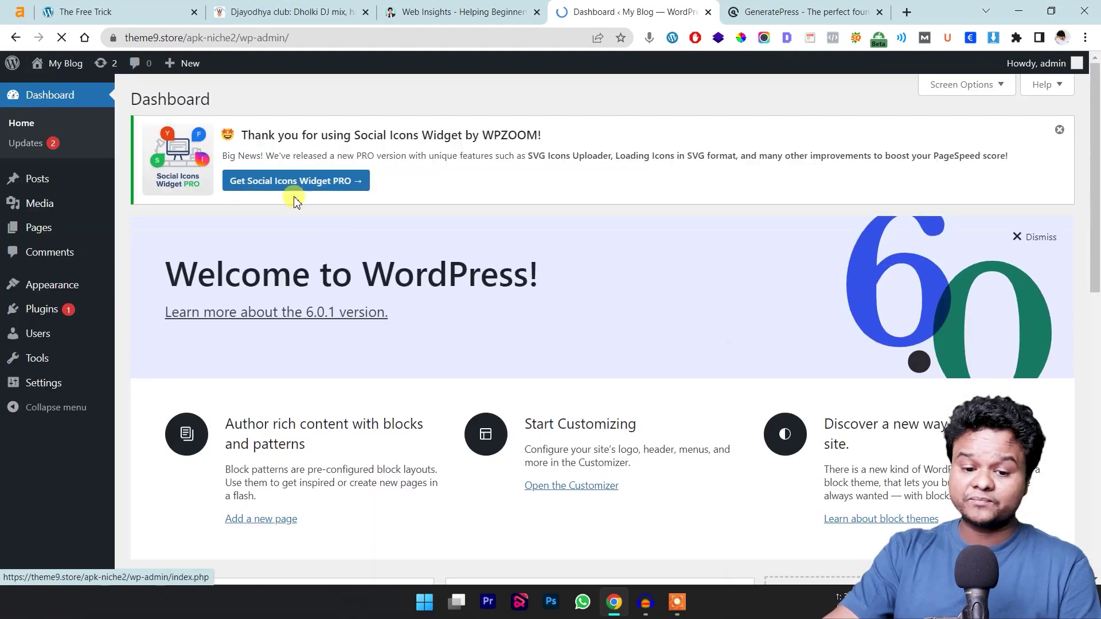
mouse_move(109, 287)
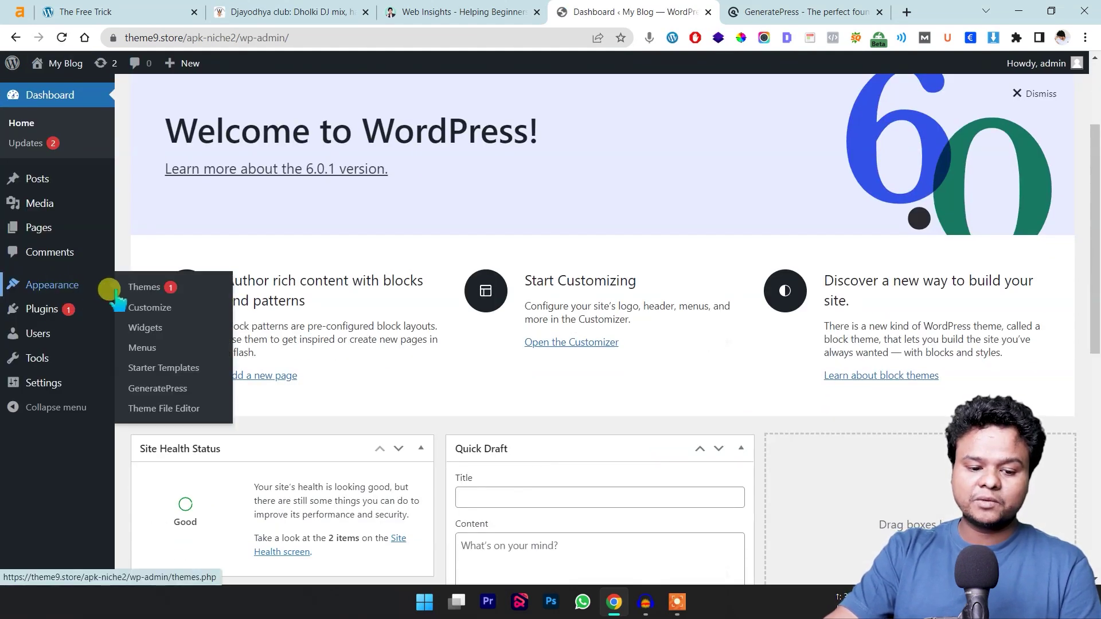
left_click(173, 388)
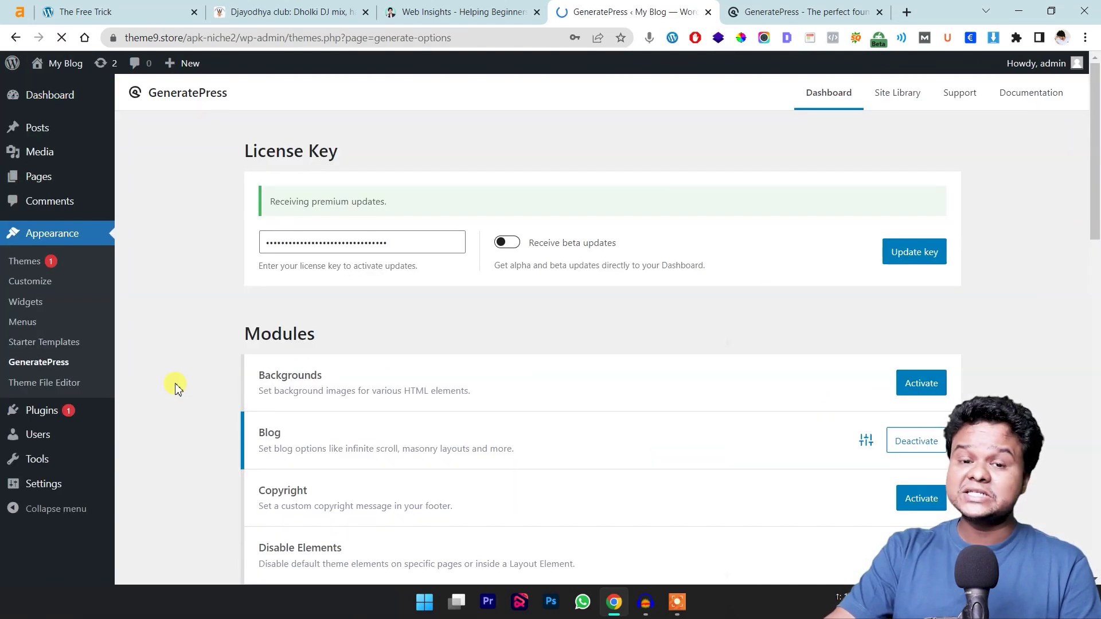
Step: Find the Copyright module in the GeneratePress module list and activate it
scroll(573, 355, "down", 7)
scroll(536, 320, "up", 3)
left_click_drag(290, 201, 363, 220)
left_click(901, 212)
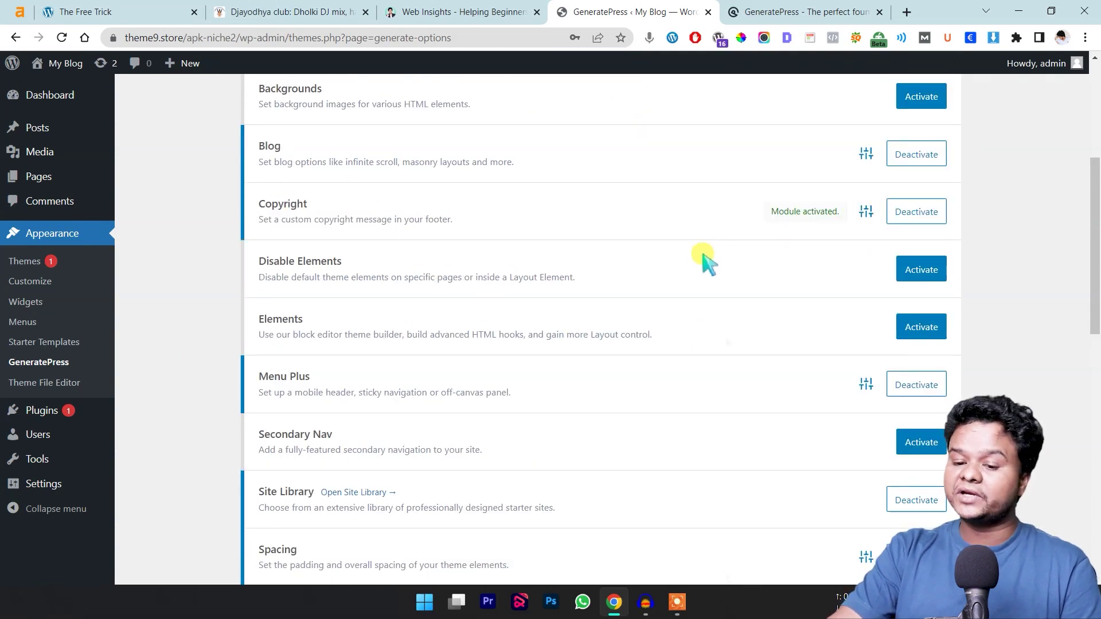
Step: Open the theme Customizer and bring up the footer's copyright message for editing
left_click(56, 286)
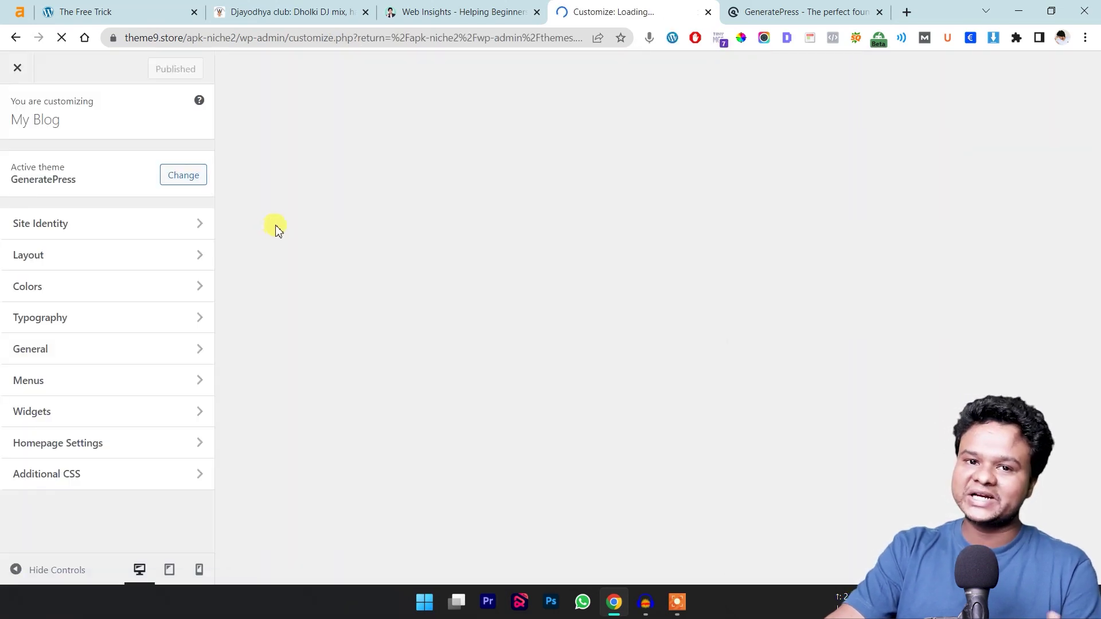
scroll(386, 356, "down", 15)
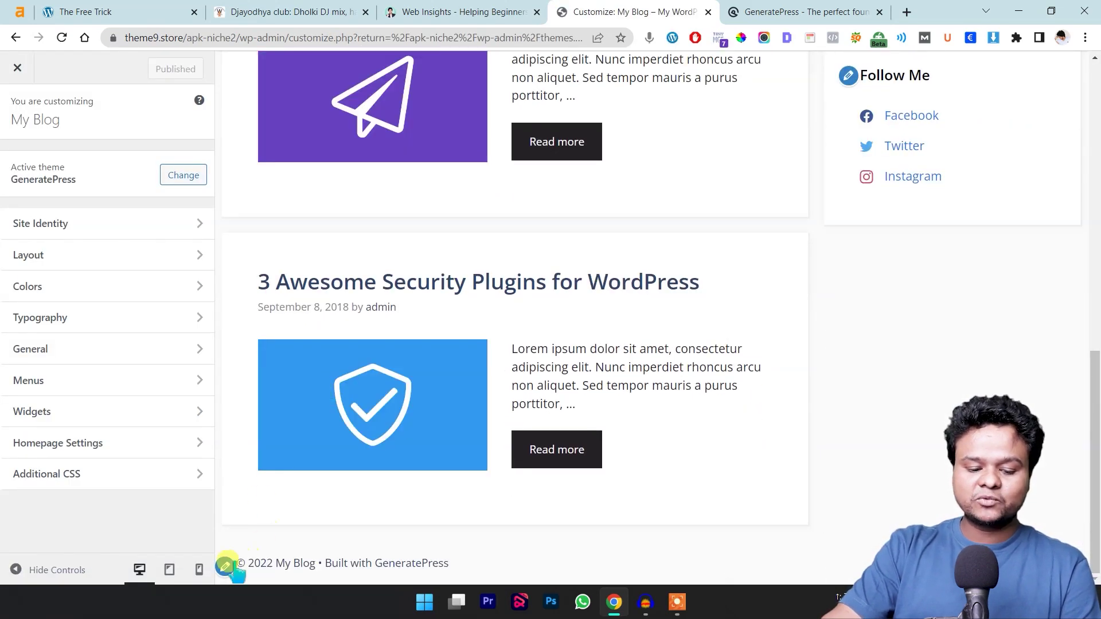
left_click(226, 565)
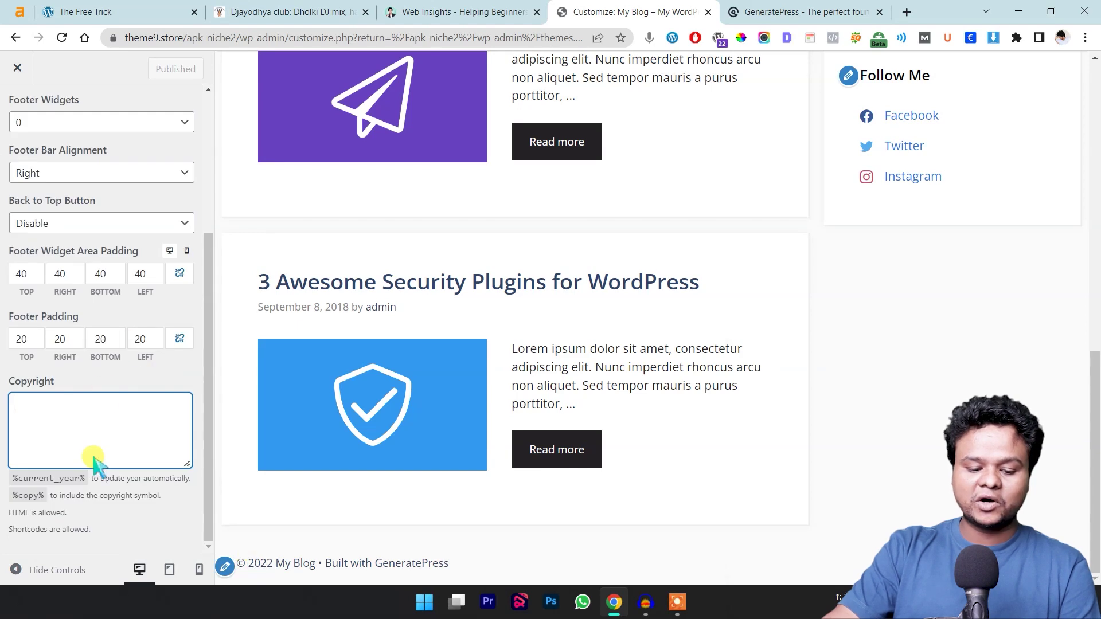
Step: Replace the footer credit with the test text "dasasdad" and clear the copyright message completely
type("dasasdad")
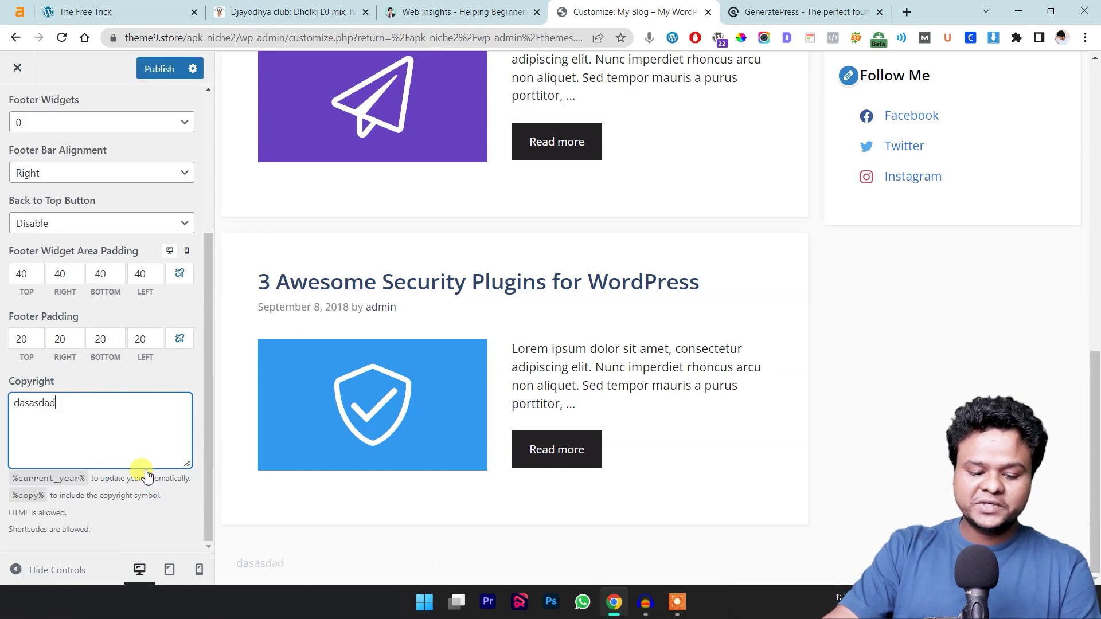
key("BackSpace")
key("BackSpace")
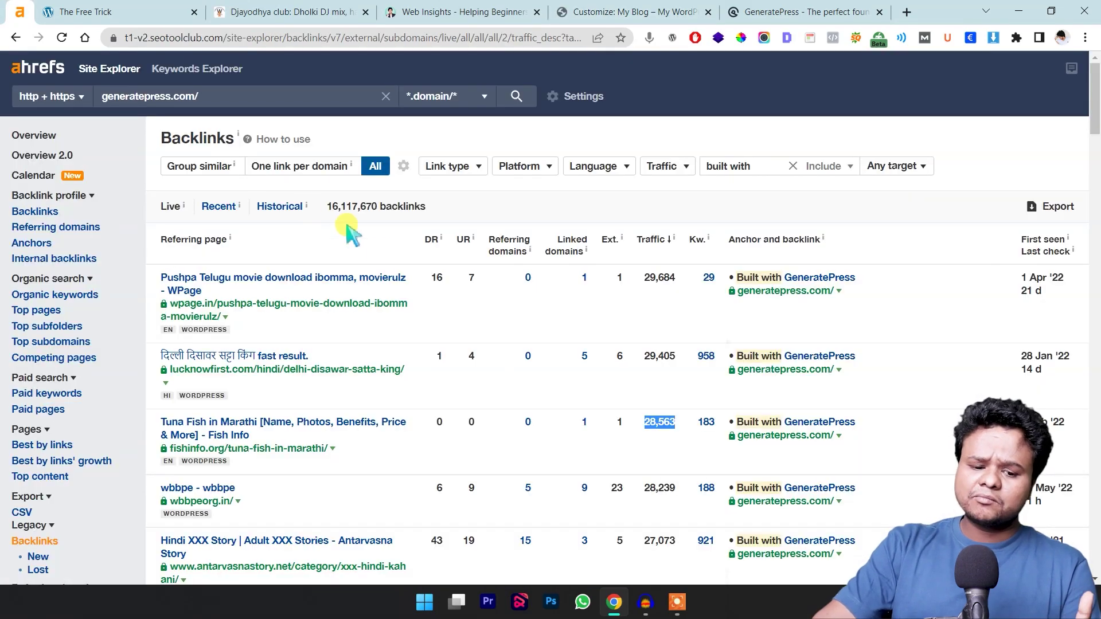
Step: Review more "built with" backlinks on page 2 of the Ahrefs report and return to the My Blog Customizer
scroll(378, 286, "down", 10)
scroll(378, 339, "down", 1)
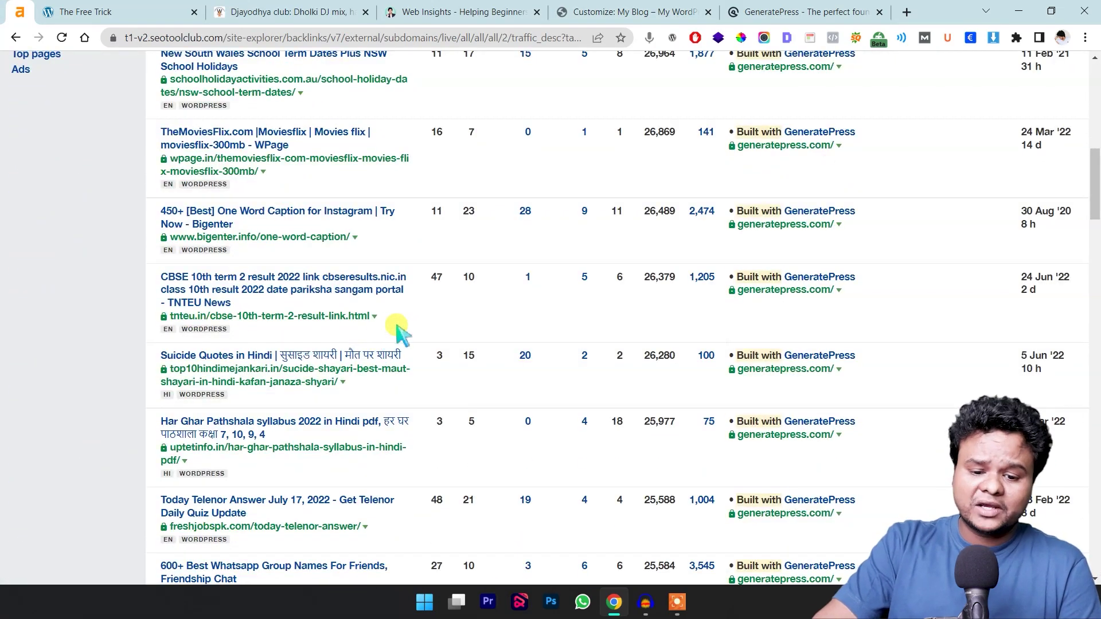
left_click(350, 13)
left_click(417, 7)
key("ctrl+Tab")
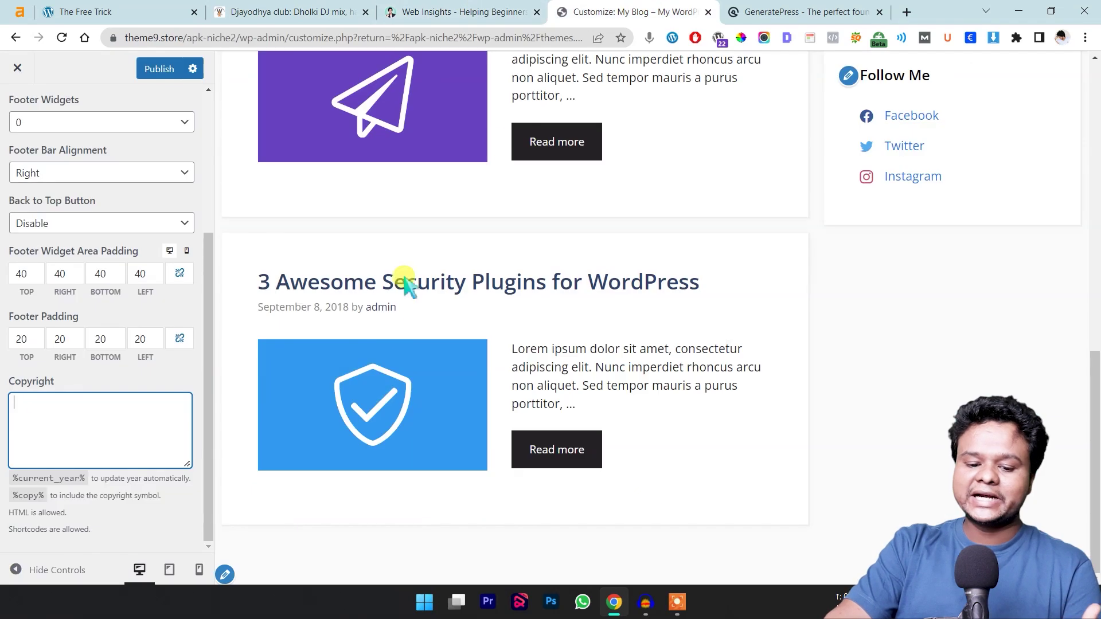
scroll(459, 289, "up", 5)
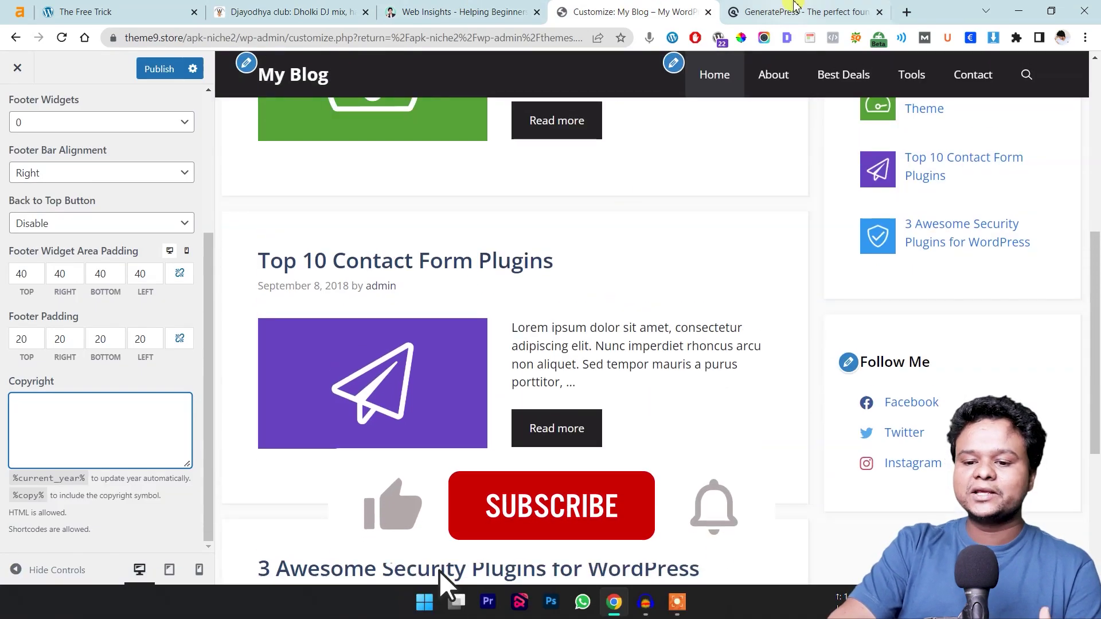
key("ctrl+Tab")
left_click(626, 7)
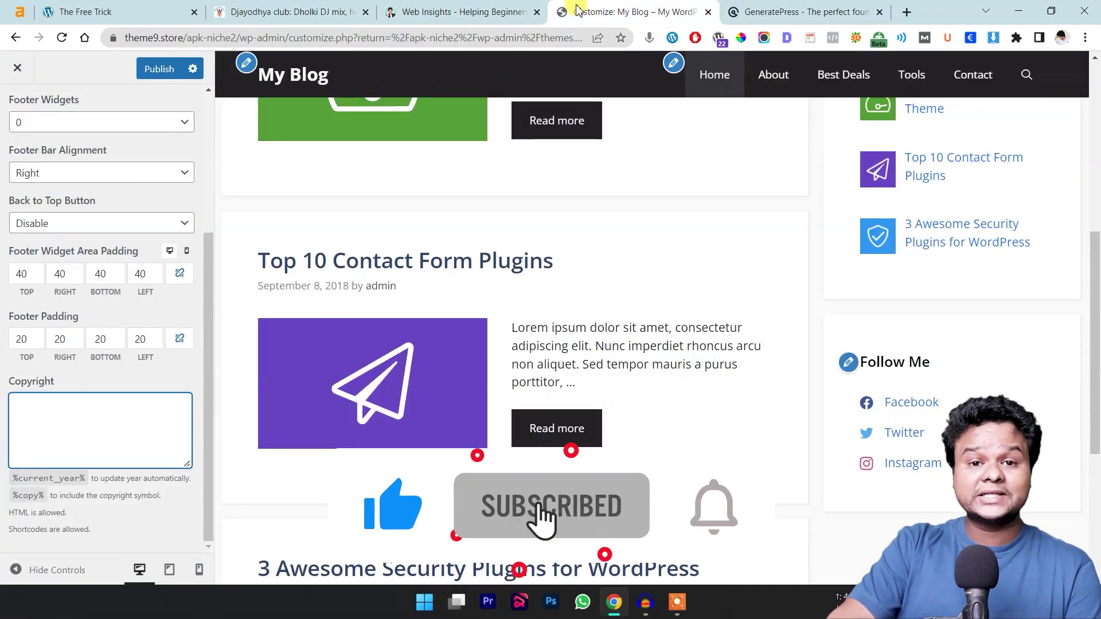